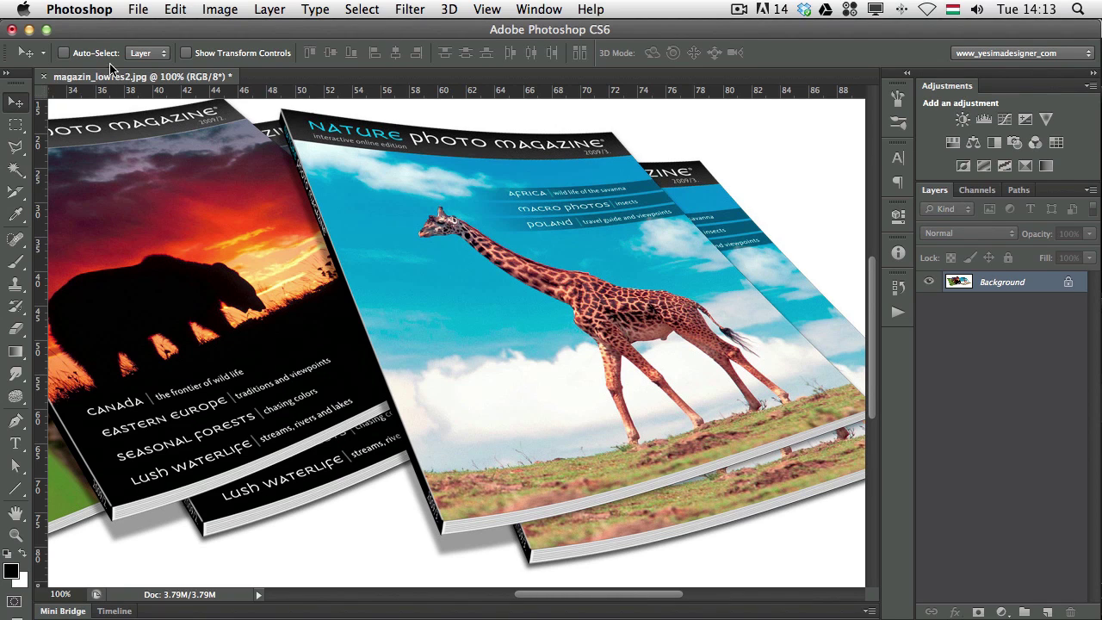
- Add two vertical guides and one horizontal guide across the magazine image
drag(40, 260, 266, 260)
drag(435, 95, 465, 229)
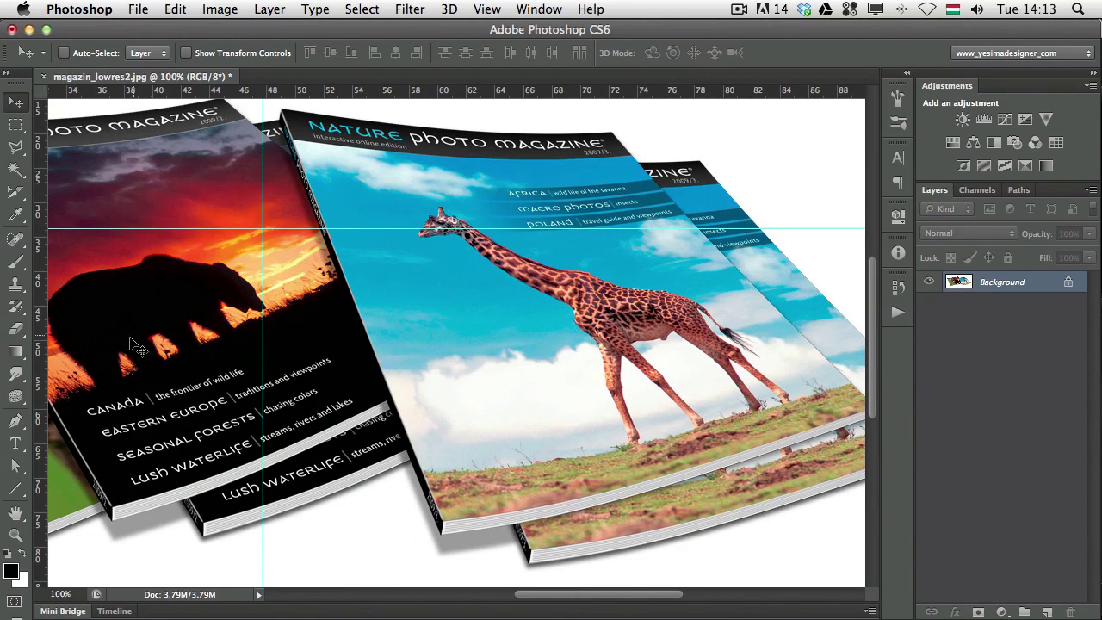
drag(38, 372, 644, 335)
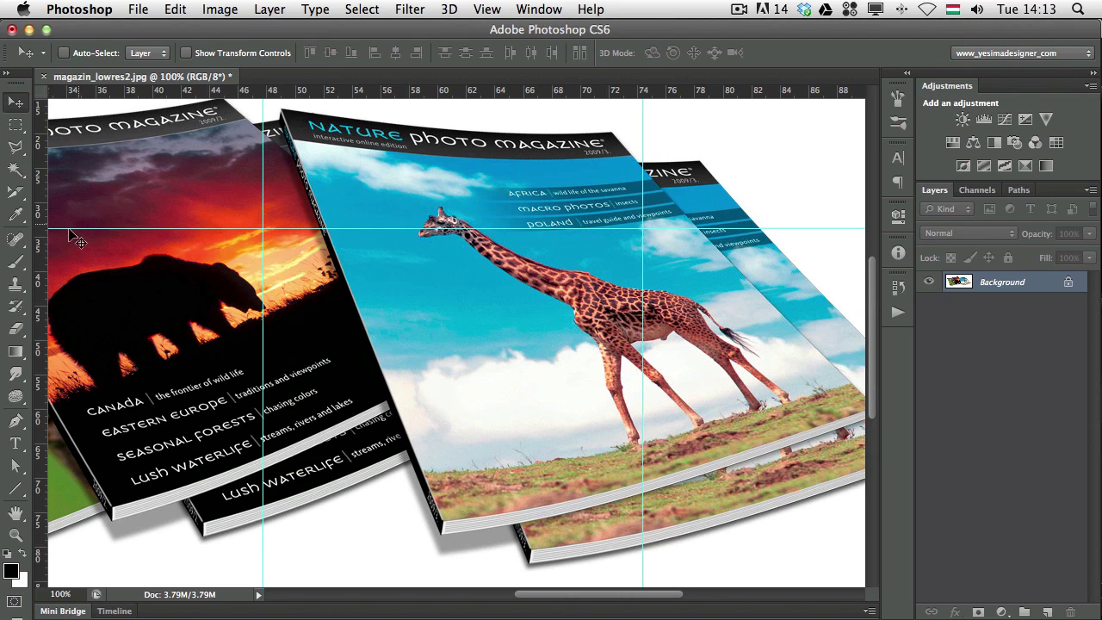
- Save magazin_lowres2.jpg, close it, and reopen it from Bridge
key(super+s)
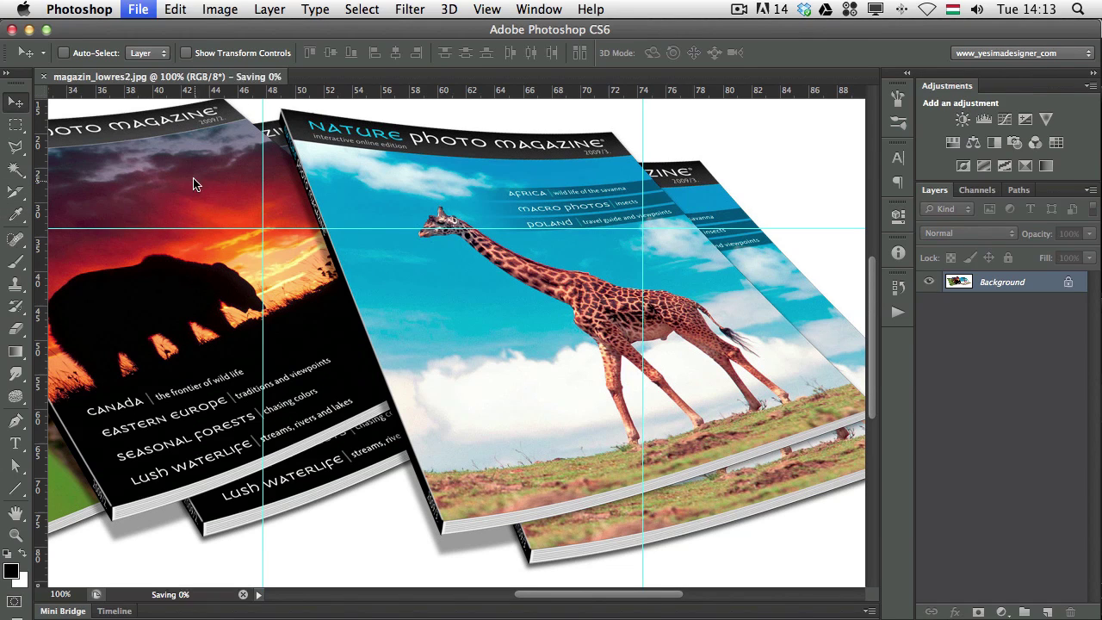
key(super+w)
key(super+Tab)
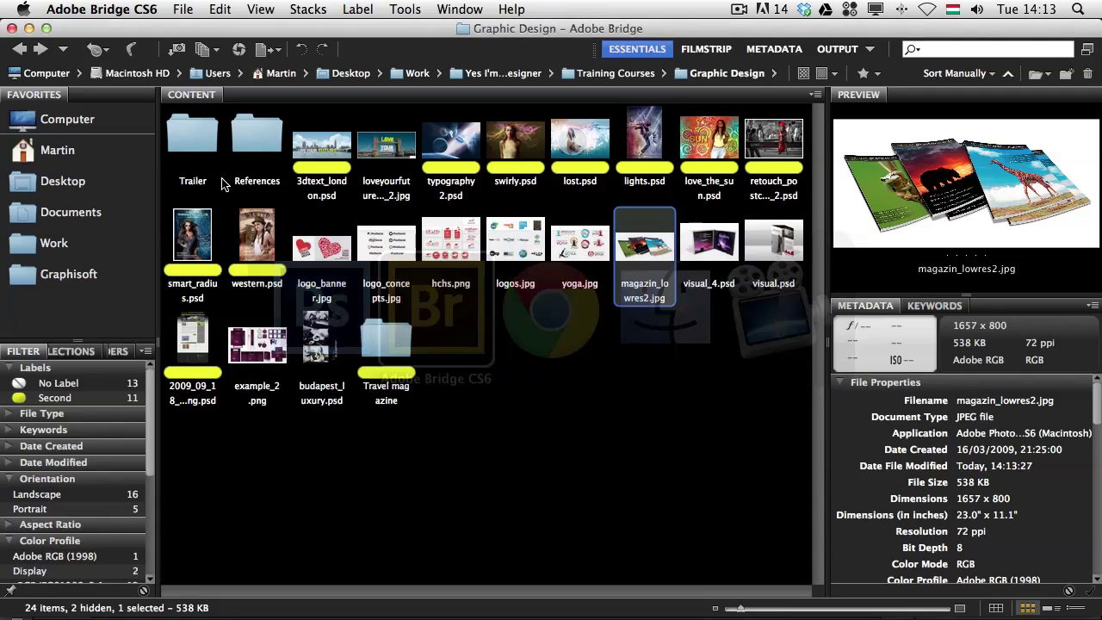
double_click(641, 244)
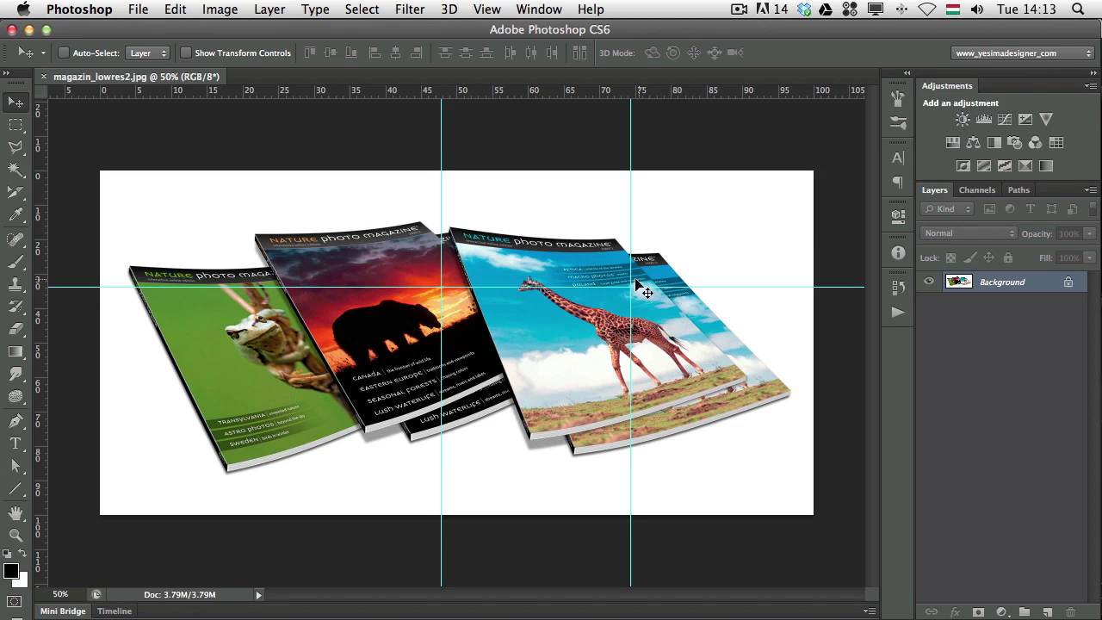
- Clear all guides and zoom in on the magazines to about 66%
click(486, 10)
click(551, 422)
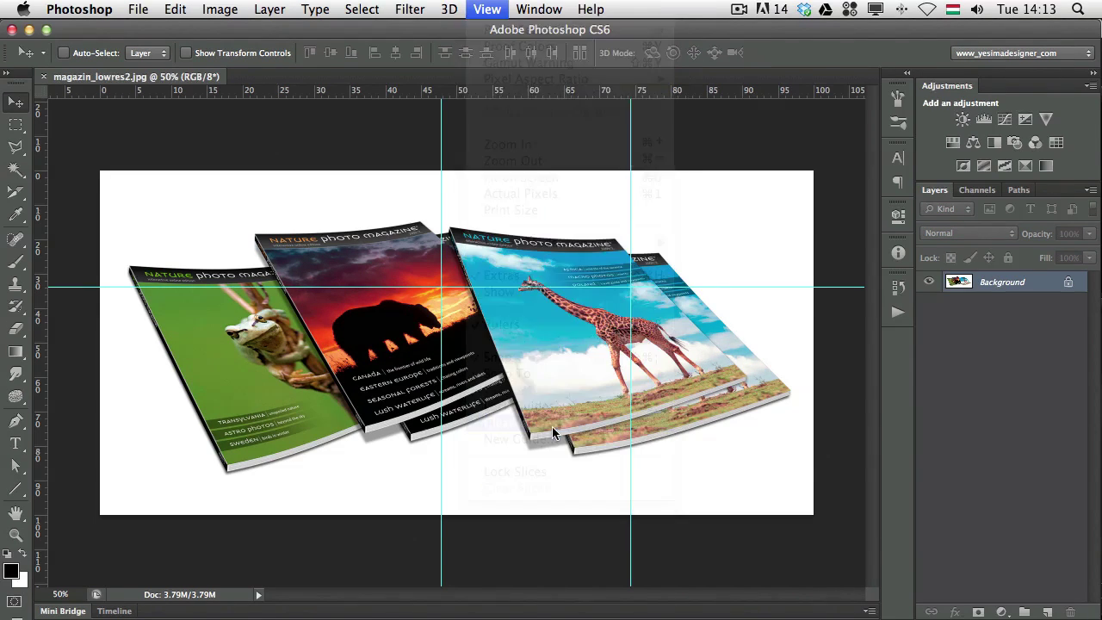
super+click(470, 333)
click(487, 329)
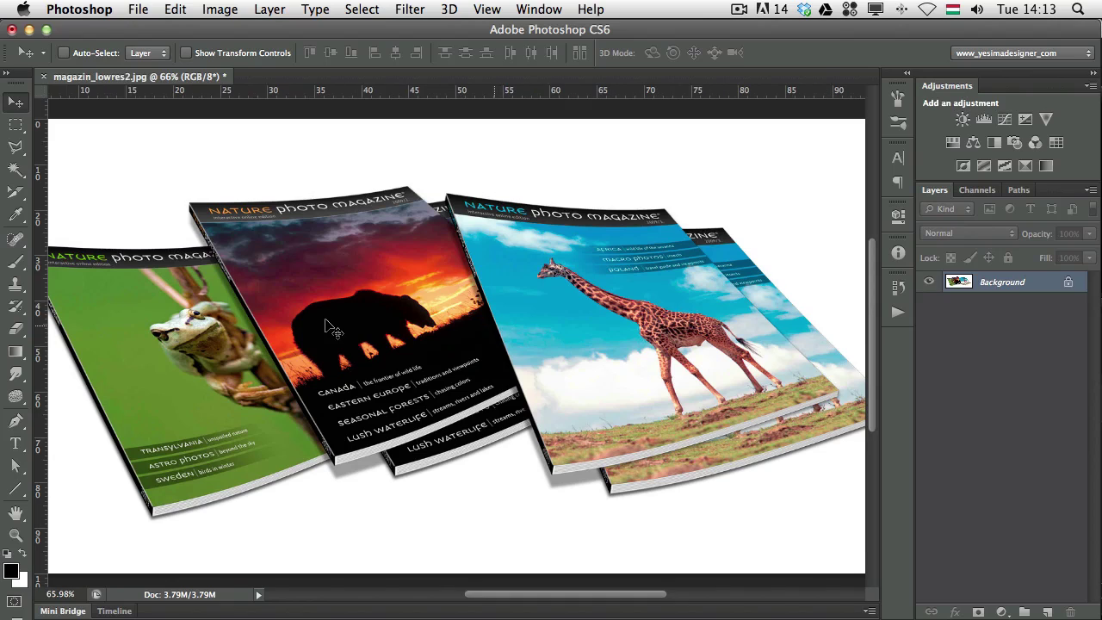
- Draw Slice Tool slices over the elephant cover, its lower text, and the giraffe covers
click(16, 195)
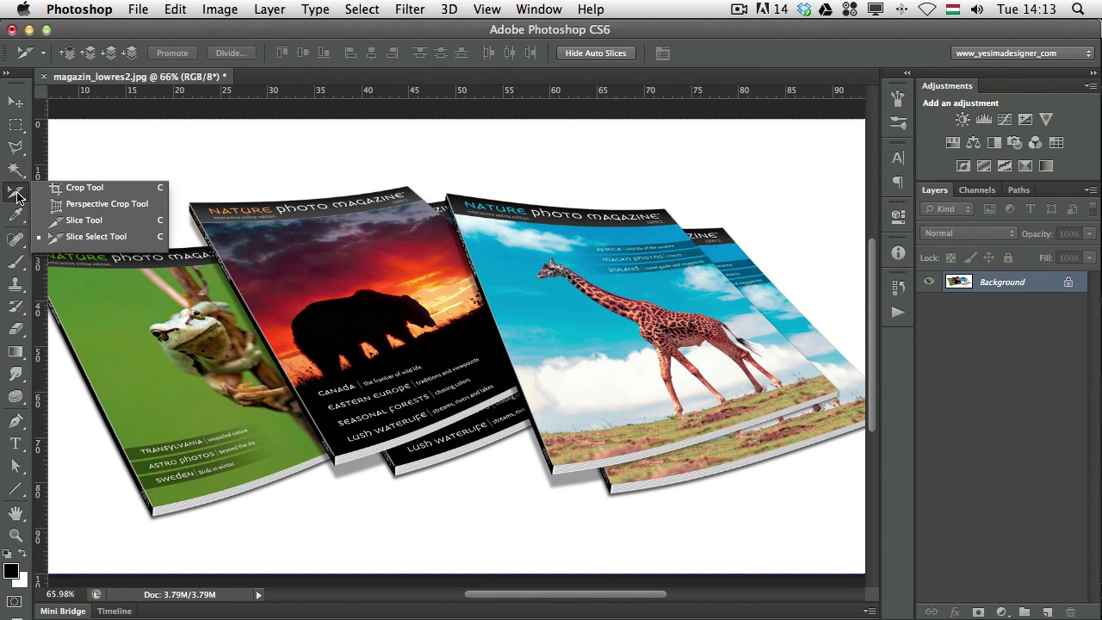
click(78, 221)
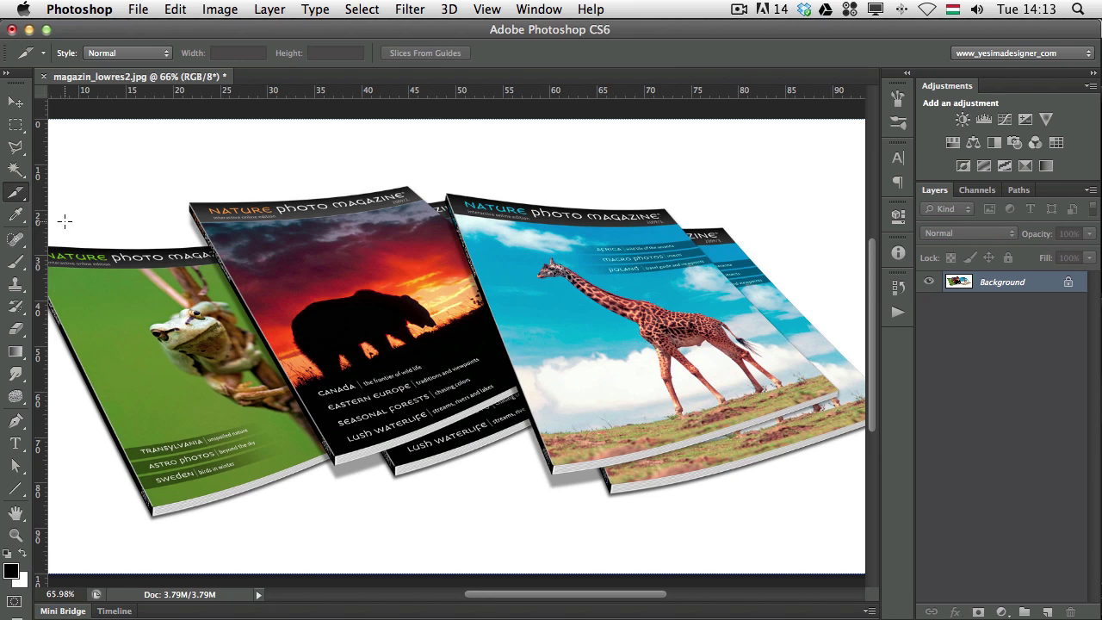
mouse_move(234, 166)
mouse_down()
mouse_move(404, 274)
mouse_move(432, 351)
mouse_up()
drag(434, 265, 611, 348)
drag(353, 440, 507, 372)
drag(660, 234, 793, 453)
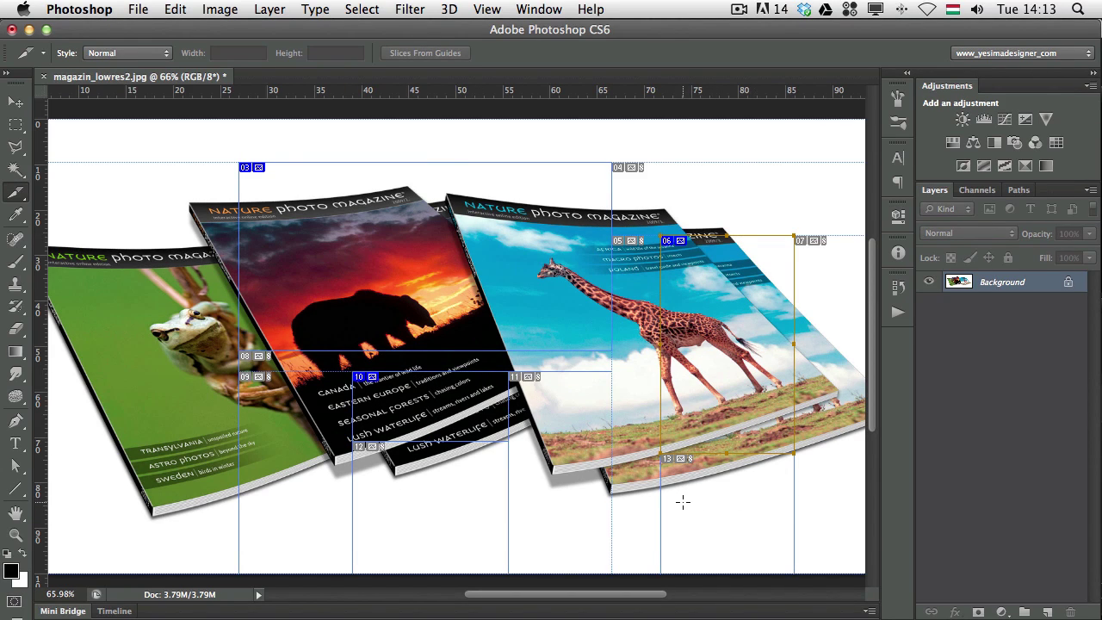
- Close the magazine image and reopen magazin_lowres2.jpg from Bridge
key(super+w)
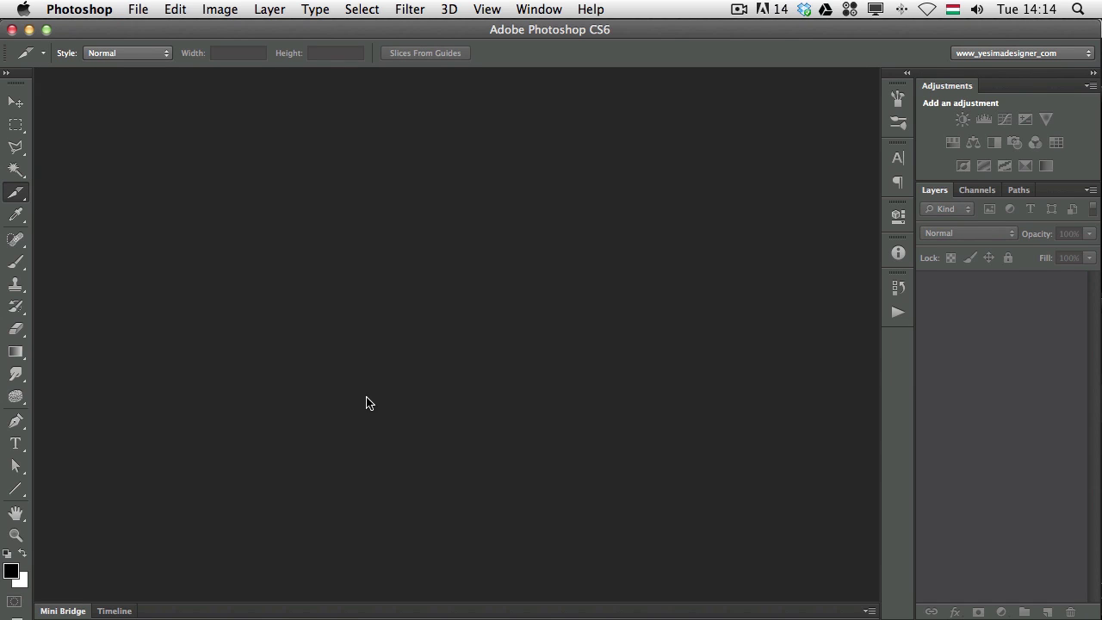
key(super+o)
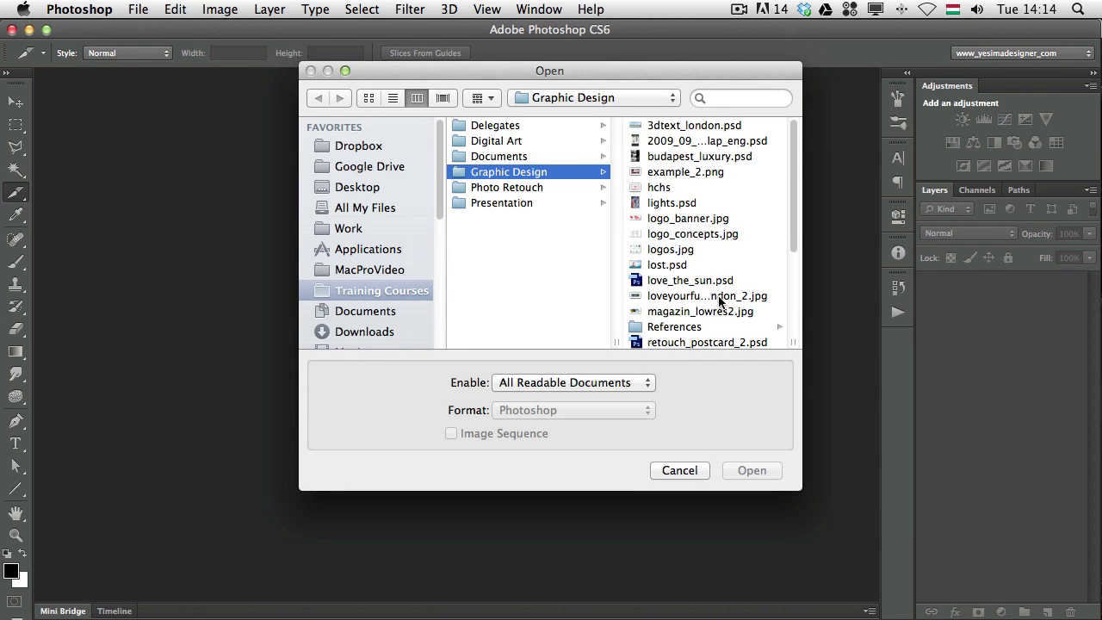
click(679, 470)
key(super+Tab)
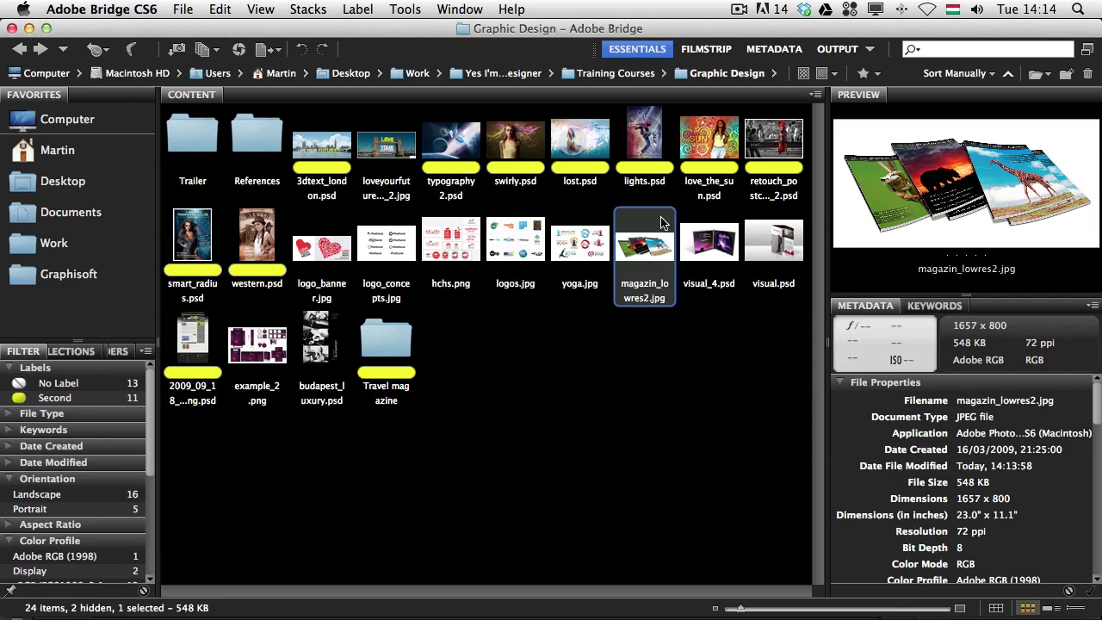
double_click(648, 251)
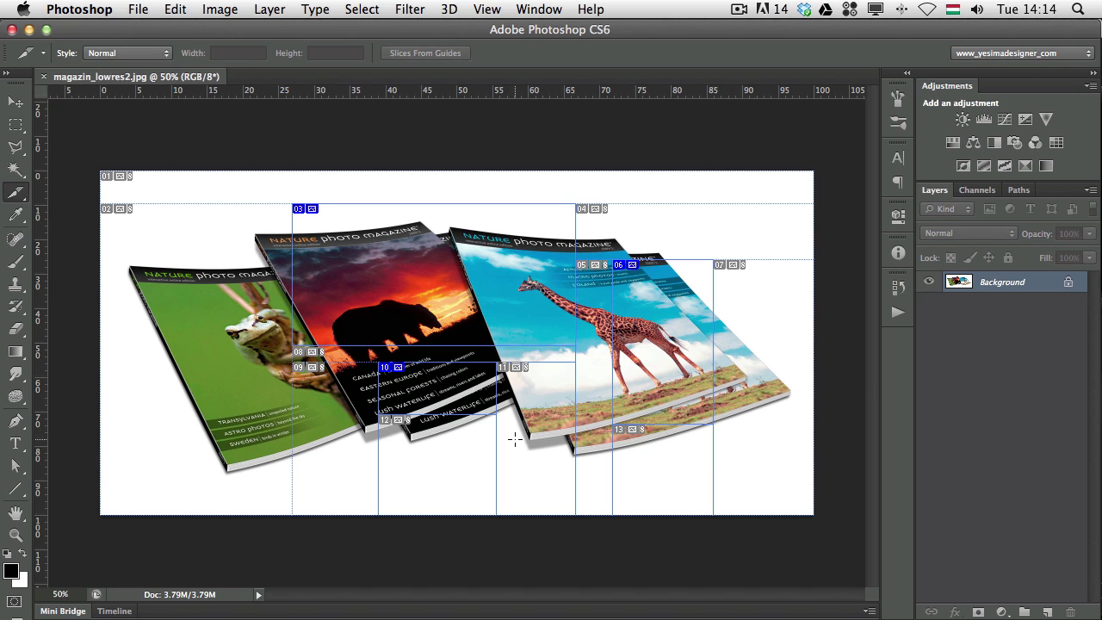
- Delete the elephant, giraffe and remaining user slices with the Slice Select Tool
alt+click(15, 194)
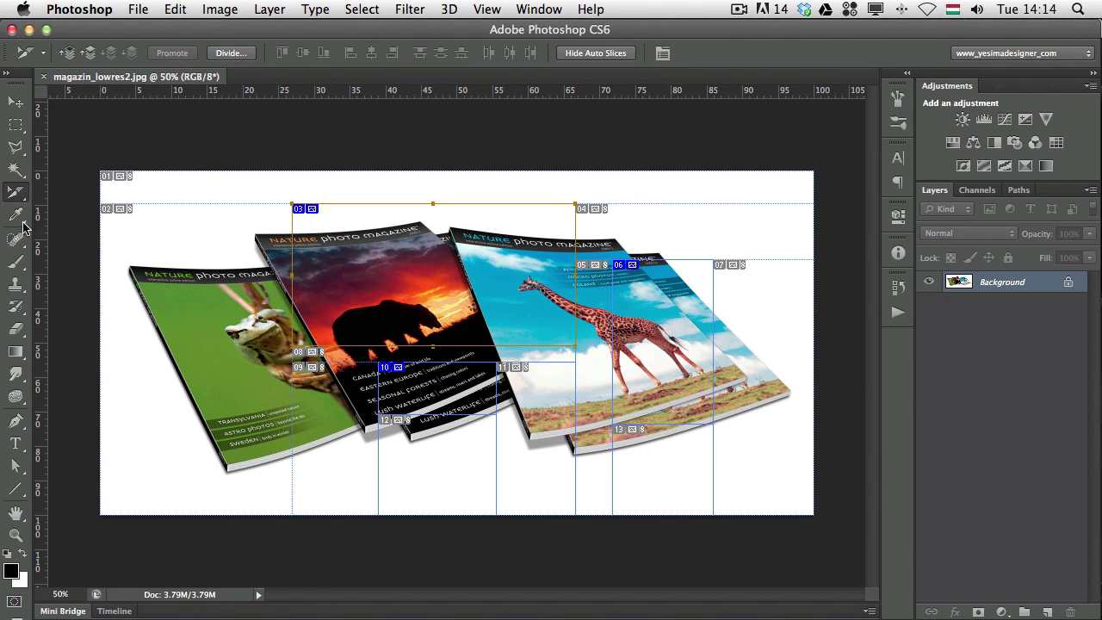
click(27, 199)
click(71, 233)
key(Delete)
click(647, 288)
key(Delete)
click(435, 385)
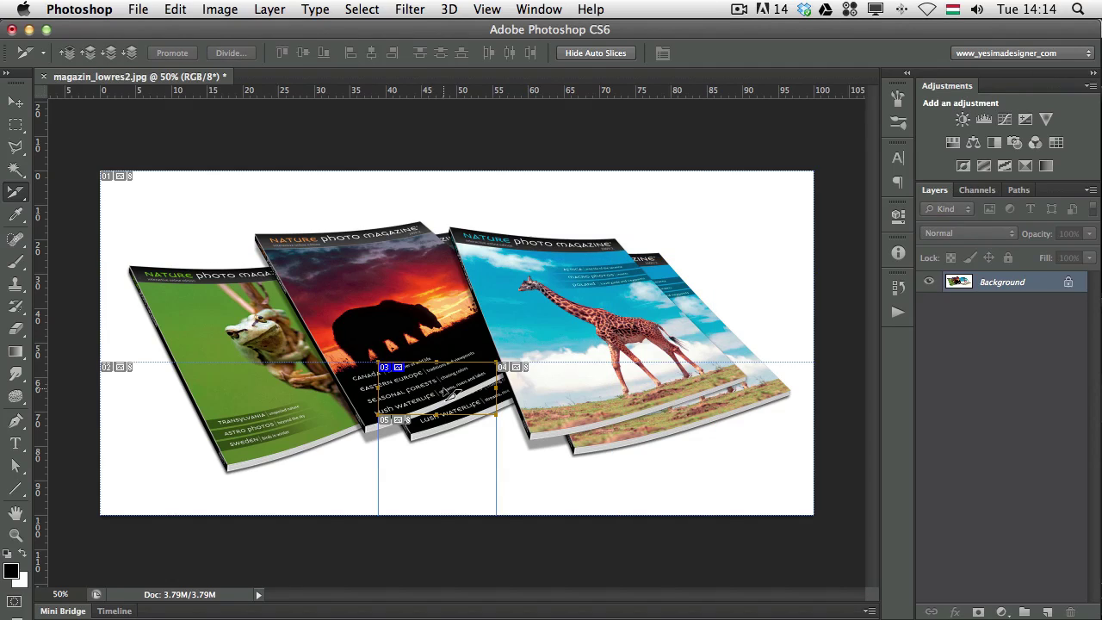
key(Delete)
key(v)
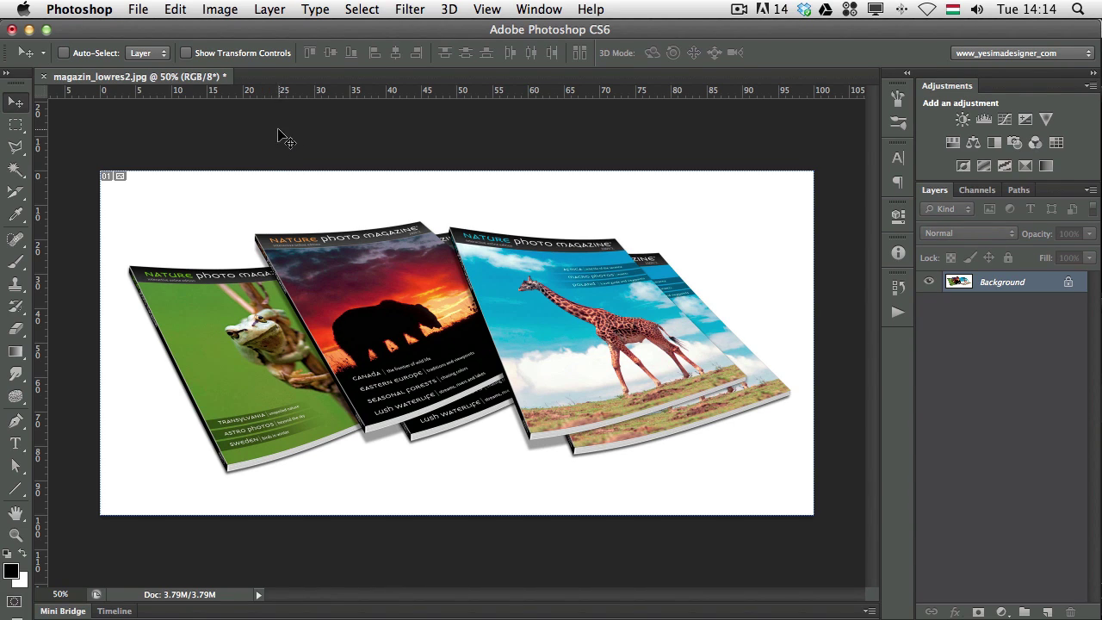
- Open Vanishing Point and define a four-corner perspective plane over the magazines
click(398, 15)
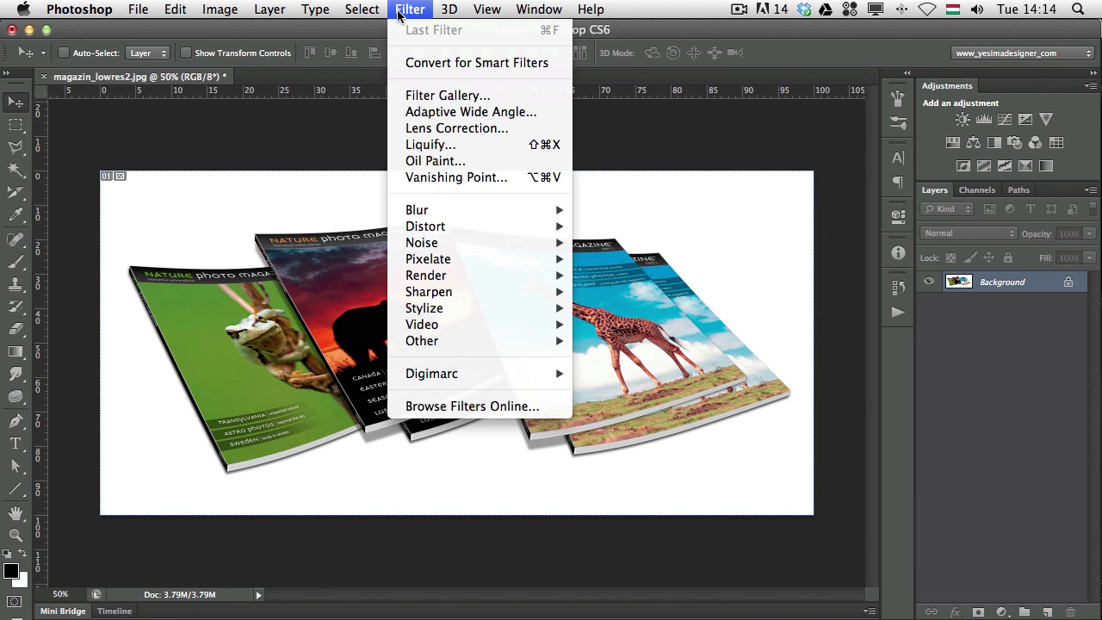
click(428, 179)
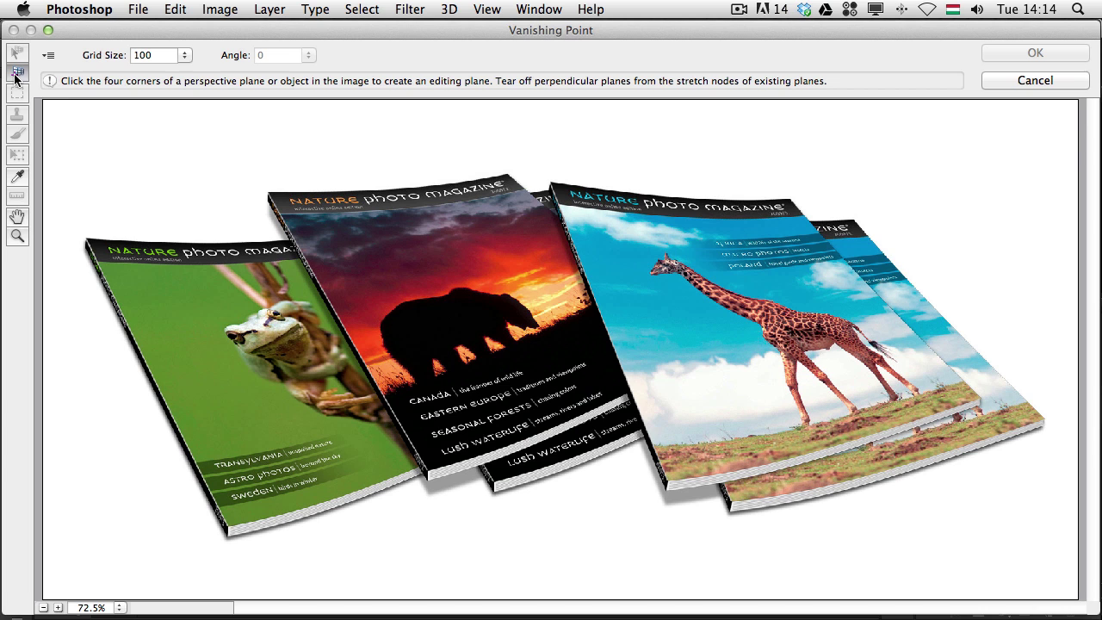
click(221, 214)
click(357, 470)
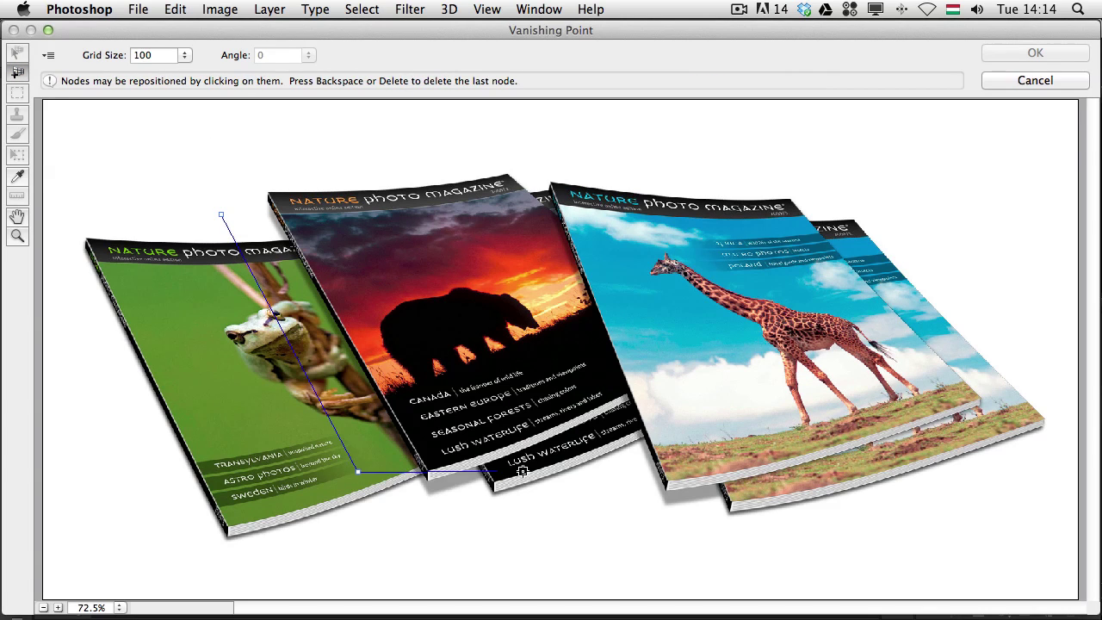
click(848, 422)
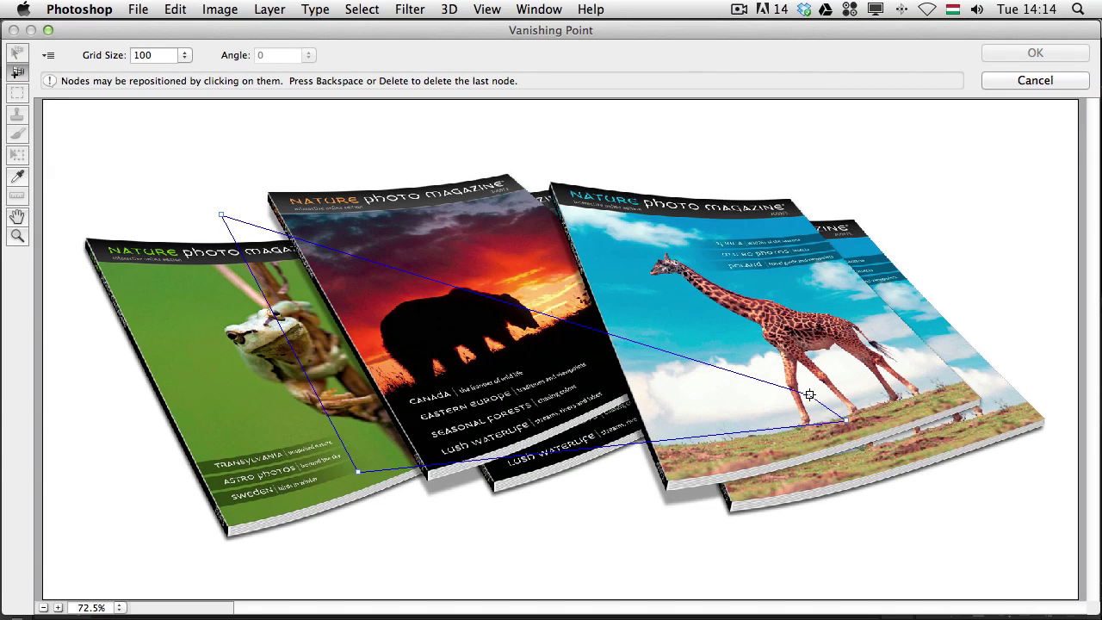
click(699, 210)
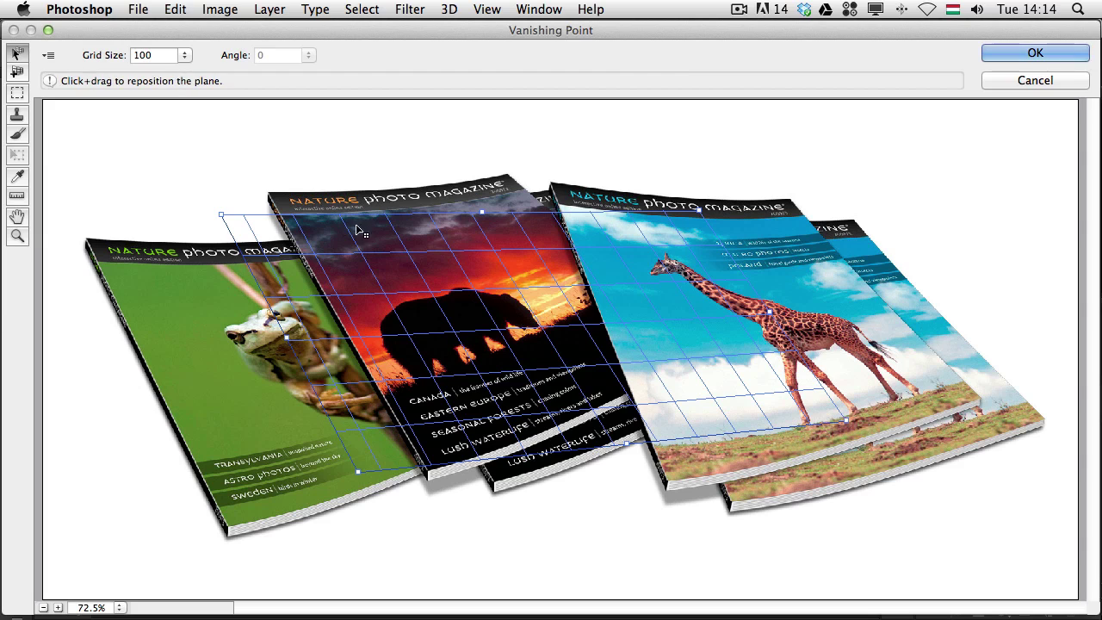
- Tear off perpendicular planes upward from the top edge and down below the magazines
drag(481, 211, 498, 123)
click(287, 274)
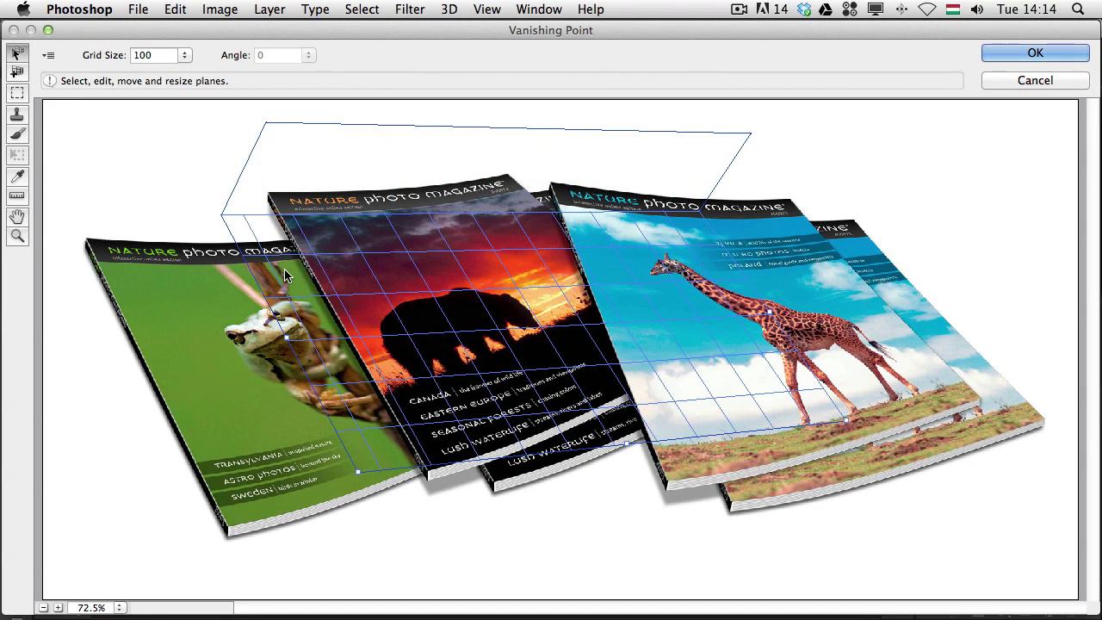
key(alt)
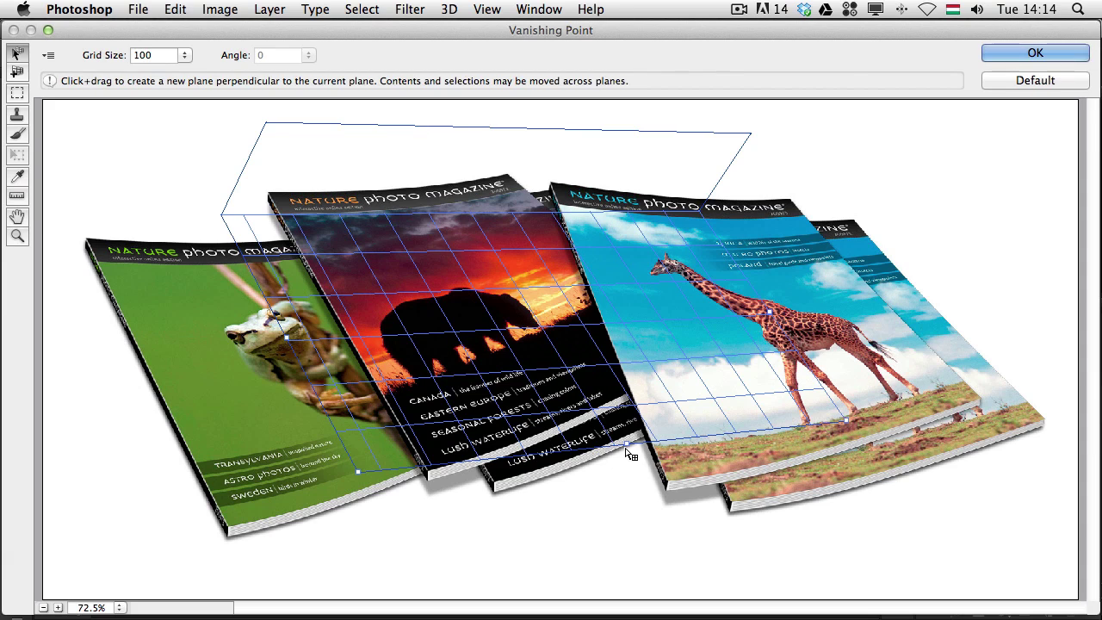
drag(627, 453, 558, 519)
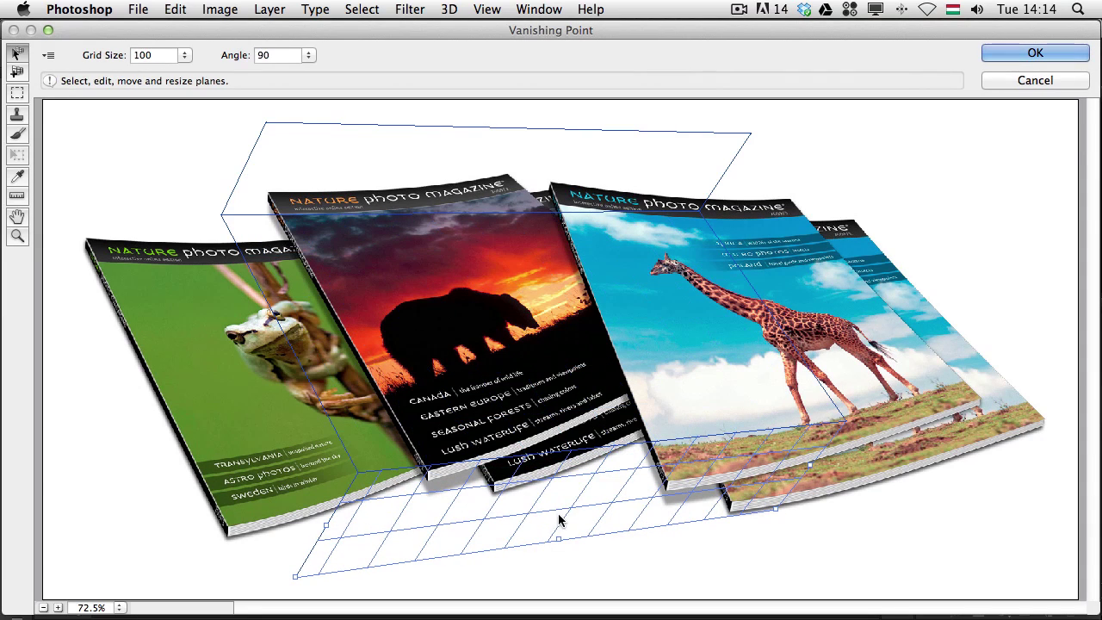
- Review each plane, including the 90° top plane, and apply the planes with OK
click(472, 348)
click(361, 168)
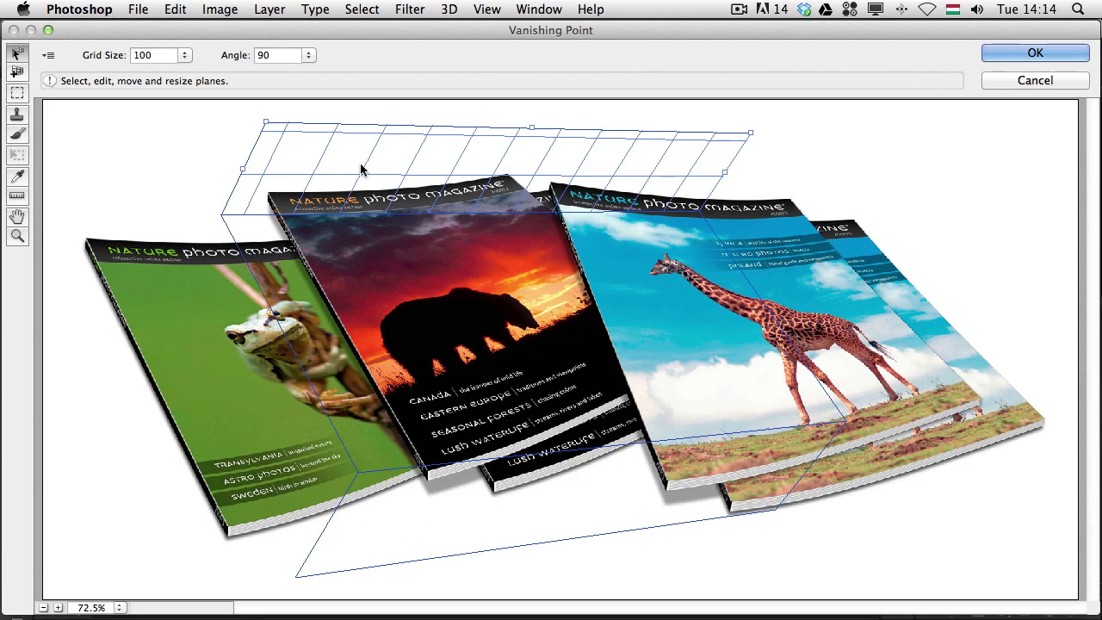
click(465, 344)
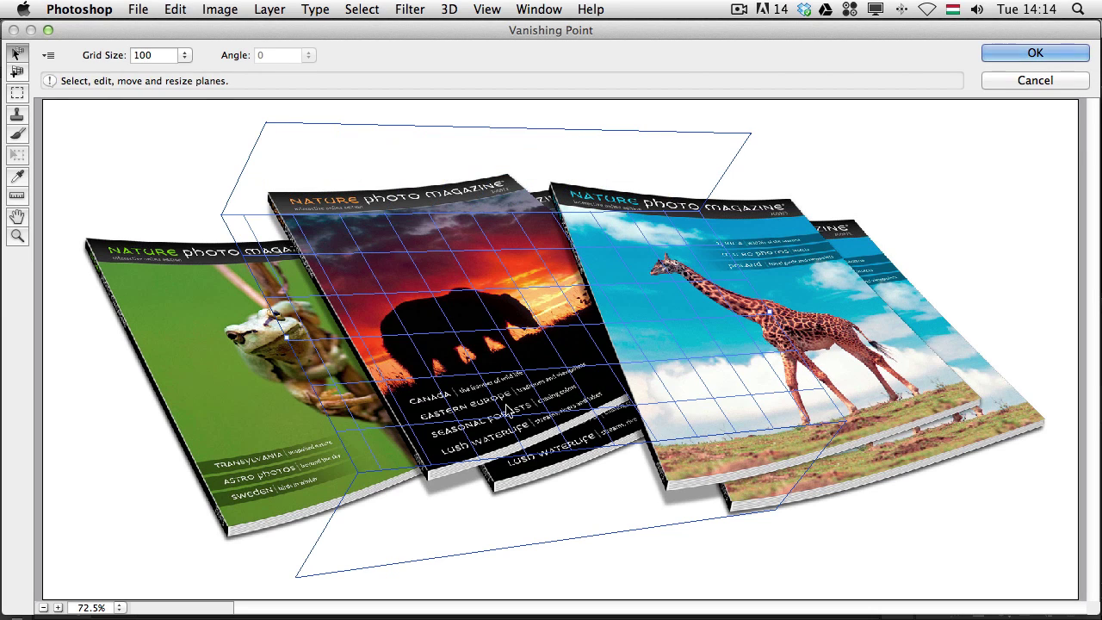
click(494, 504)
click(453, 334)
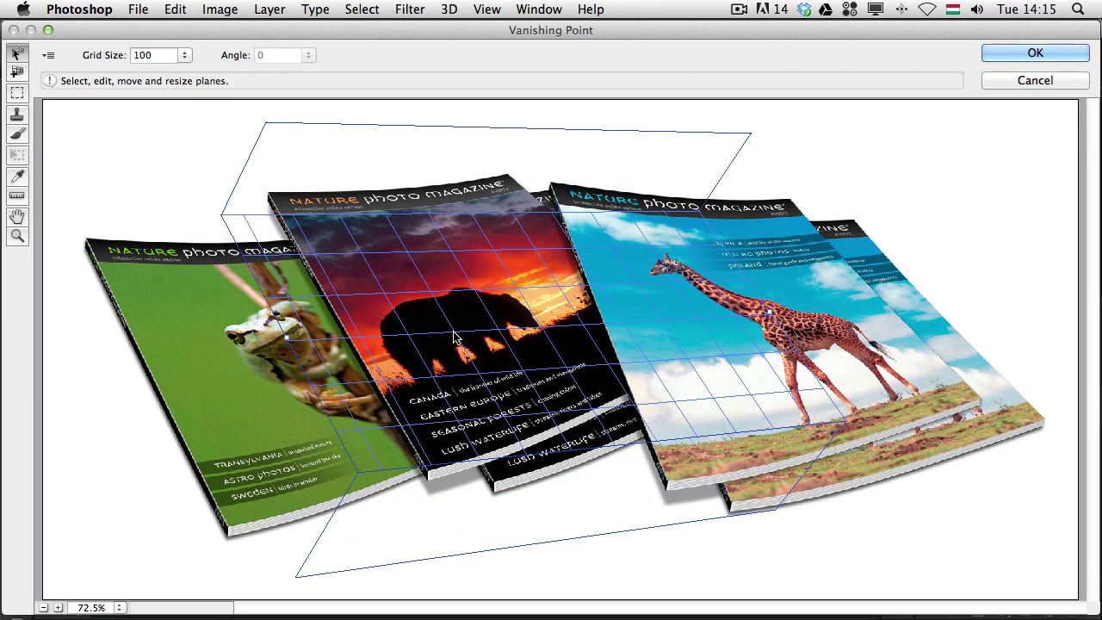
click(433, 198)
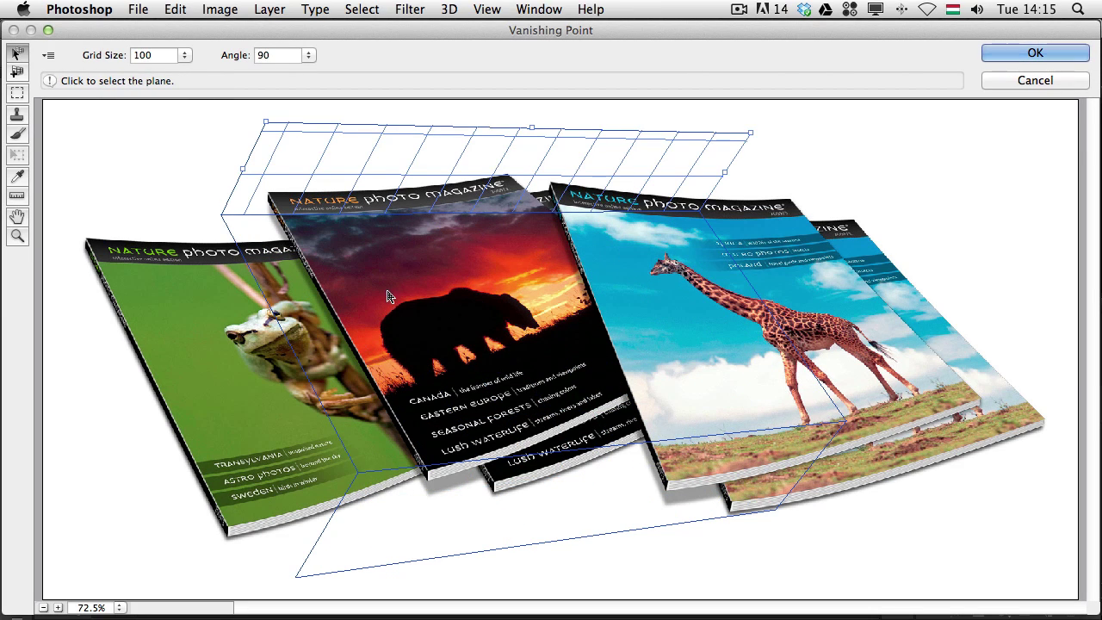
click(998, 57)
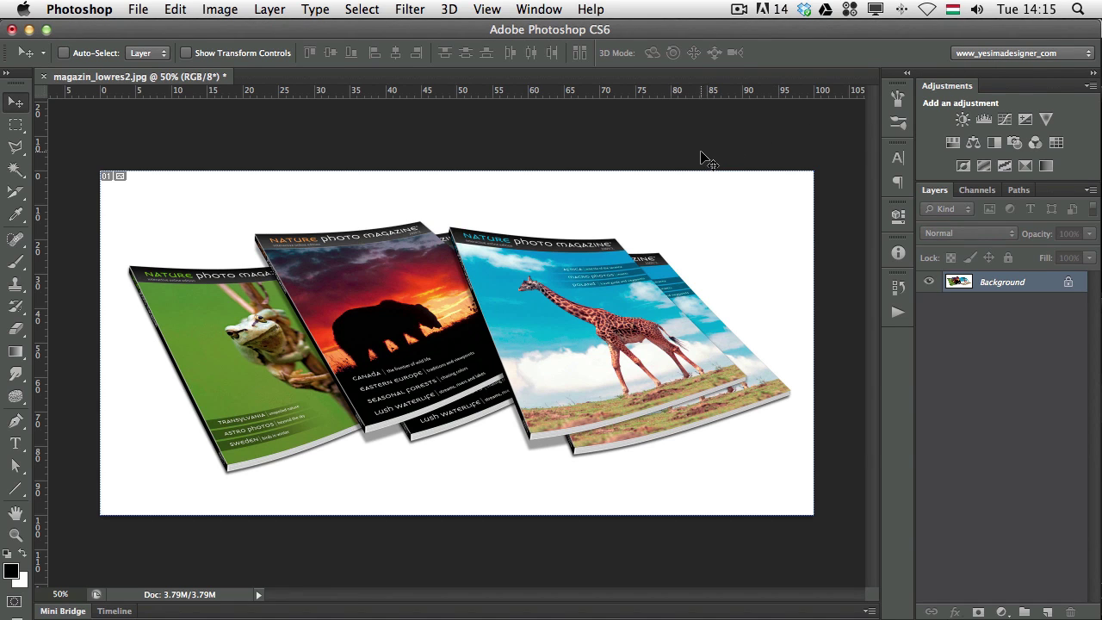
- Close the document and reopen magazin_lowres2.jpg from Bridge
key(super+w)
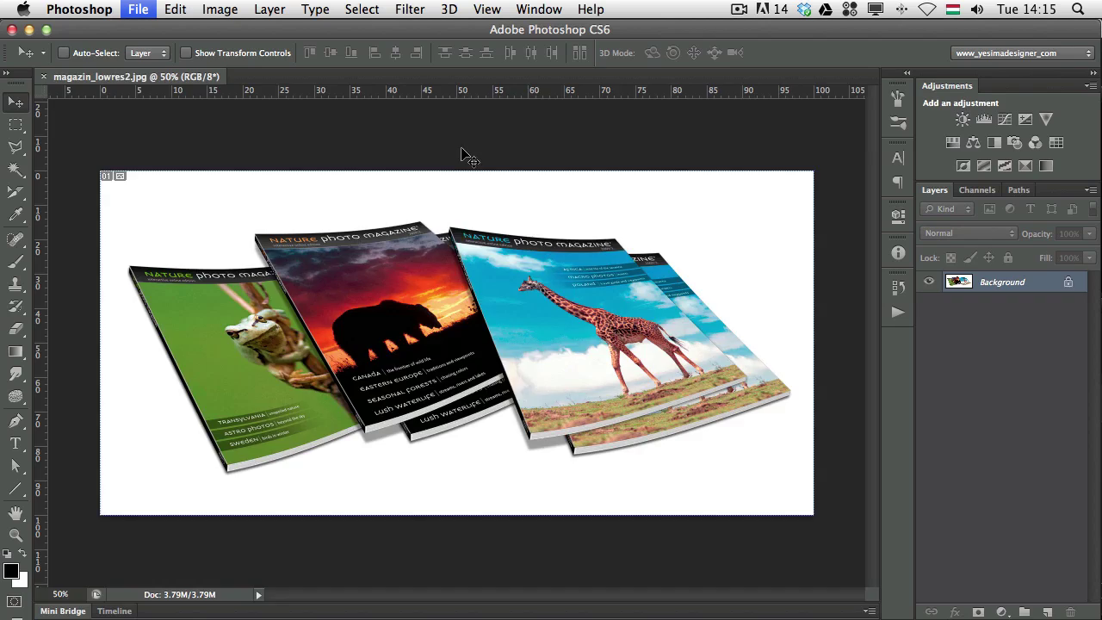
key(super+Tab)
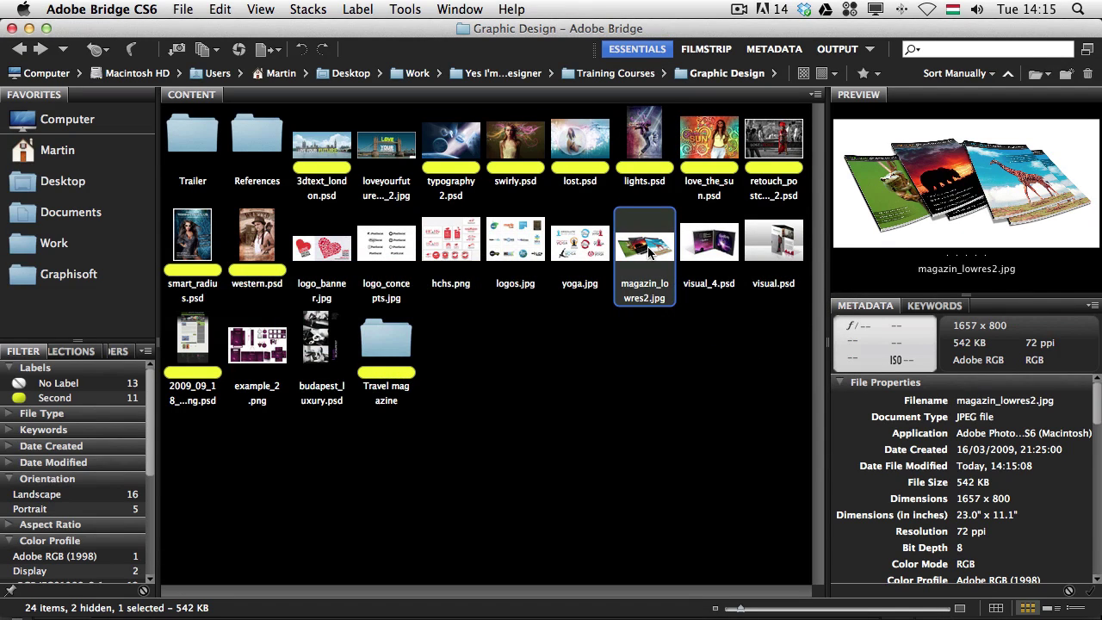
double_click(648, 248)
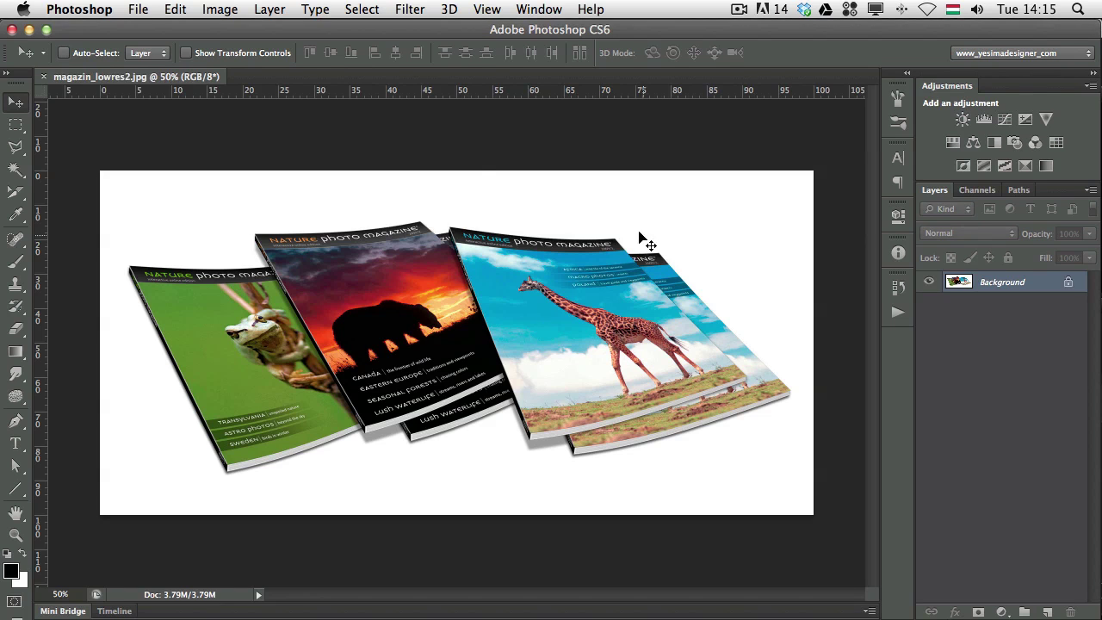
- Open Vanishing Point to confirm the stored planes, then close it without changes
click(409, 8)
click(472, 177)
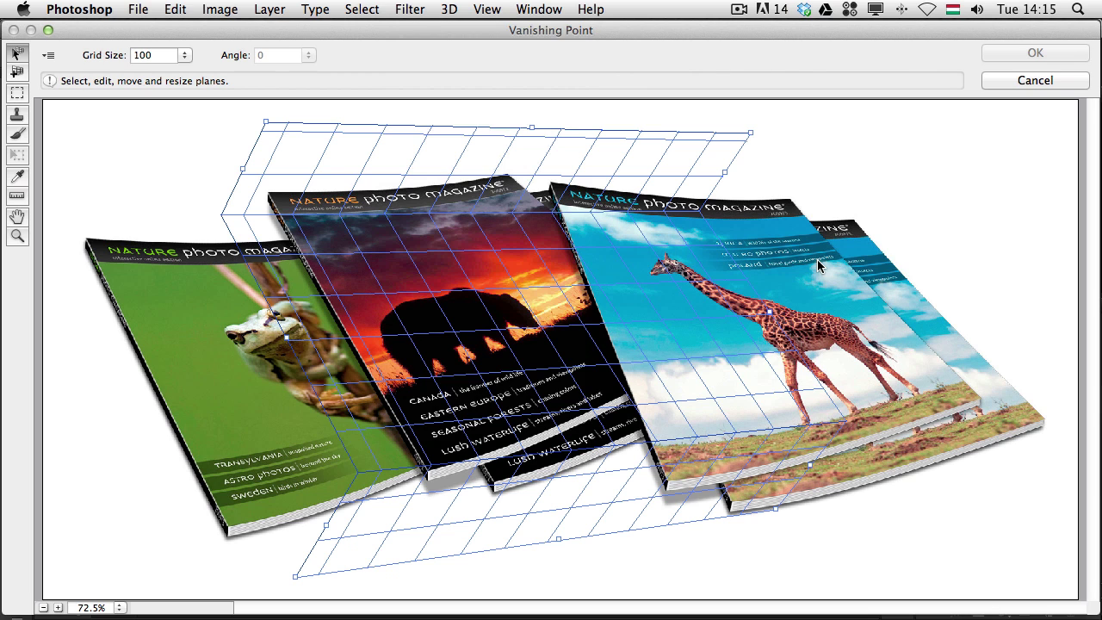
click(1030, 86)
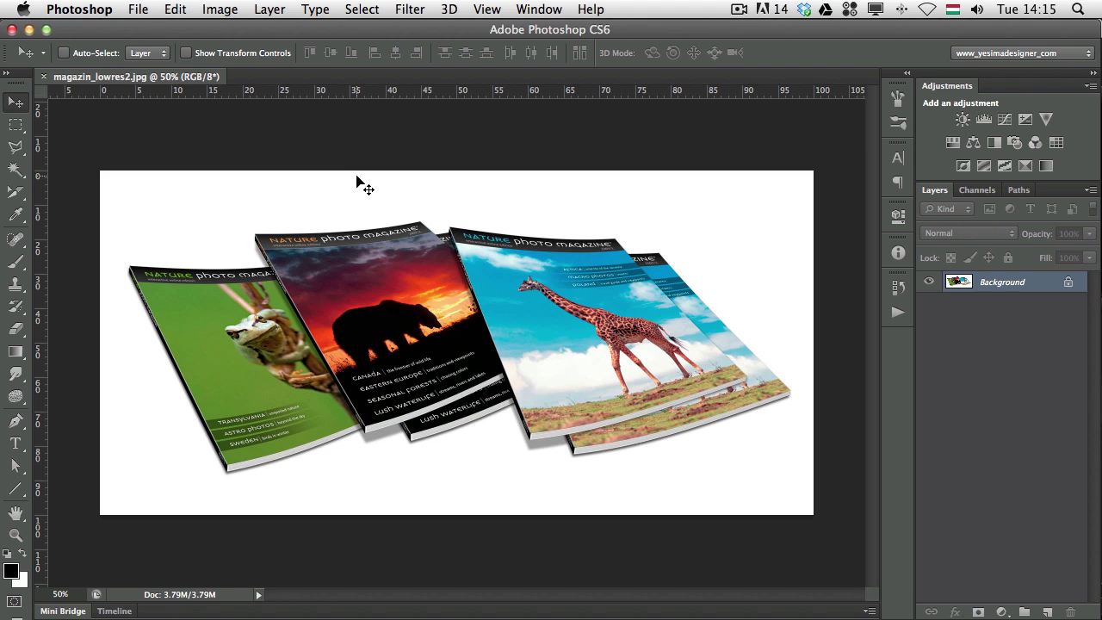
- Open the Save As dialog and cancel it without saving
click(136, 10)
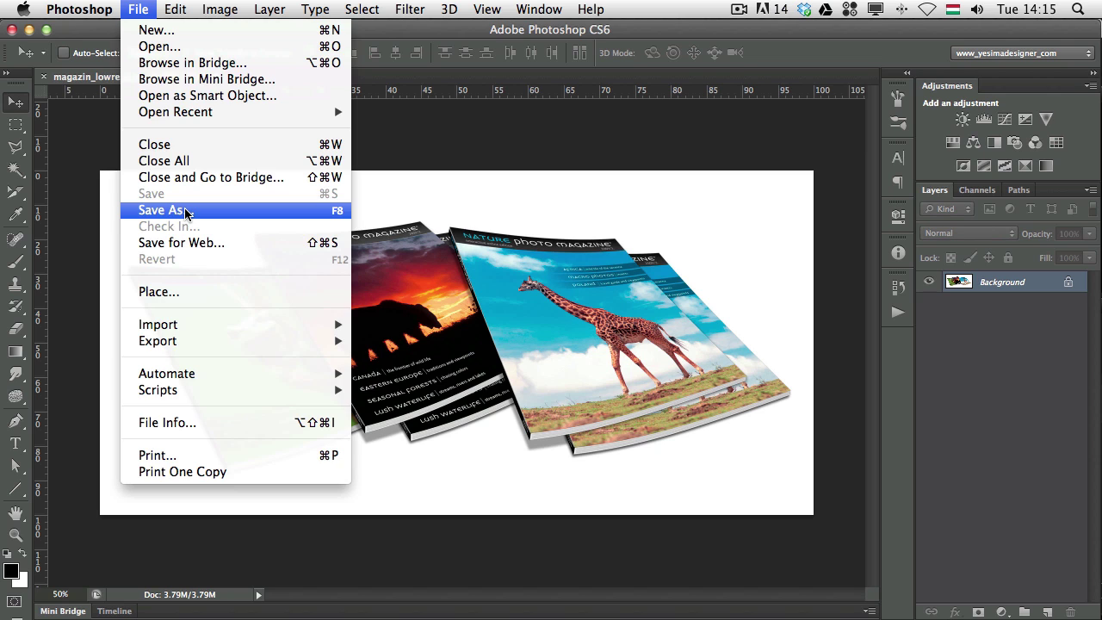
click(185, 212)
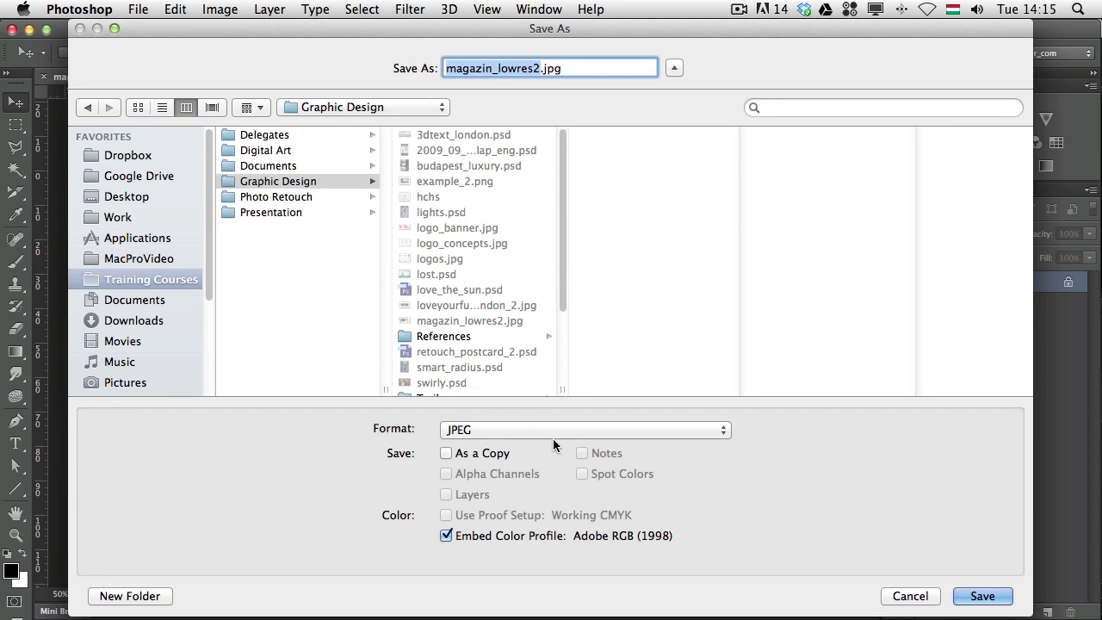
click(909, 594)
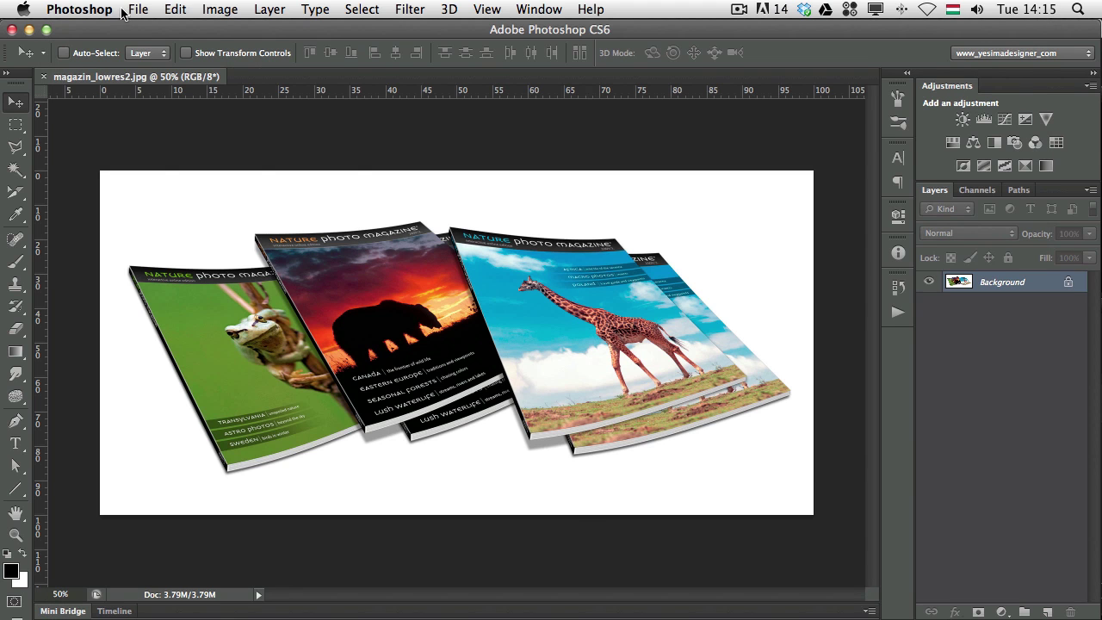
- Open Save for Web with a single Optimized JPEG preview at quality 60 and pan it
click(136, 10)
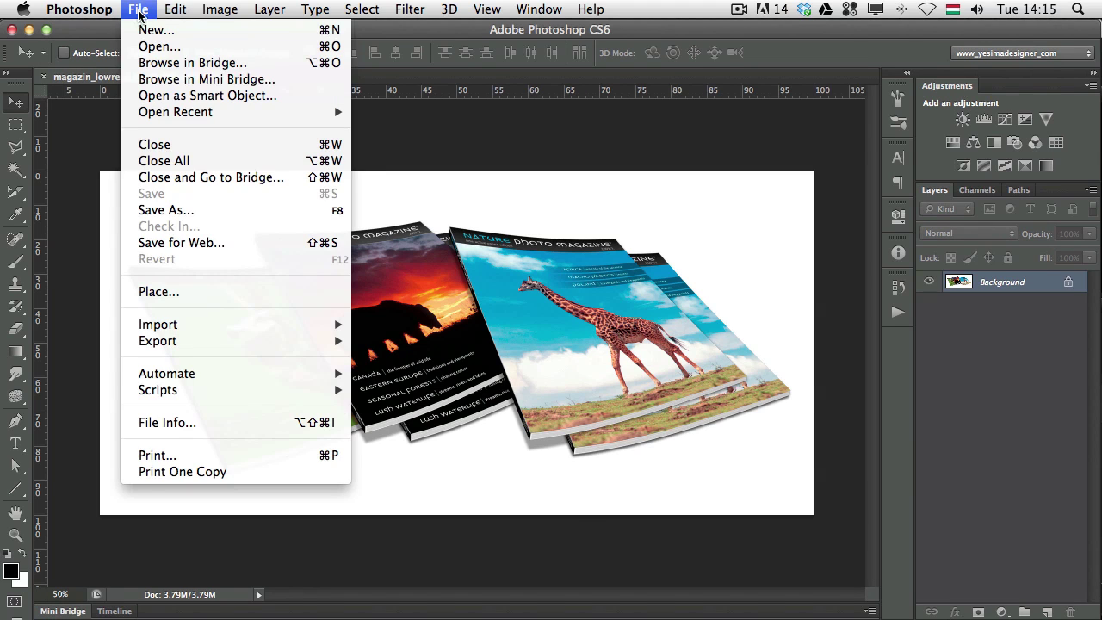
click(202, 249)
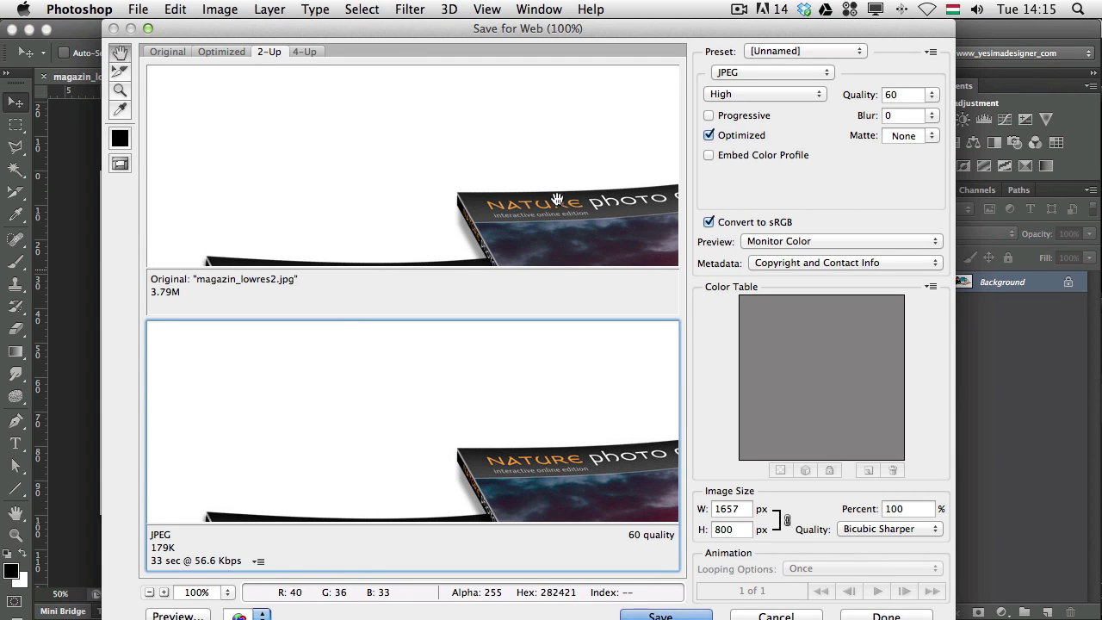
click(215, 51)
scroll(404, 229, right, 5)
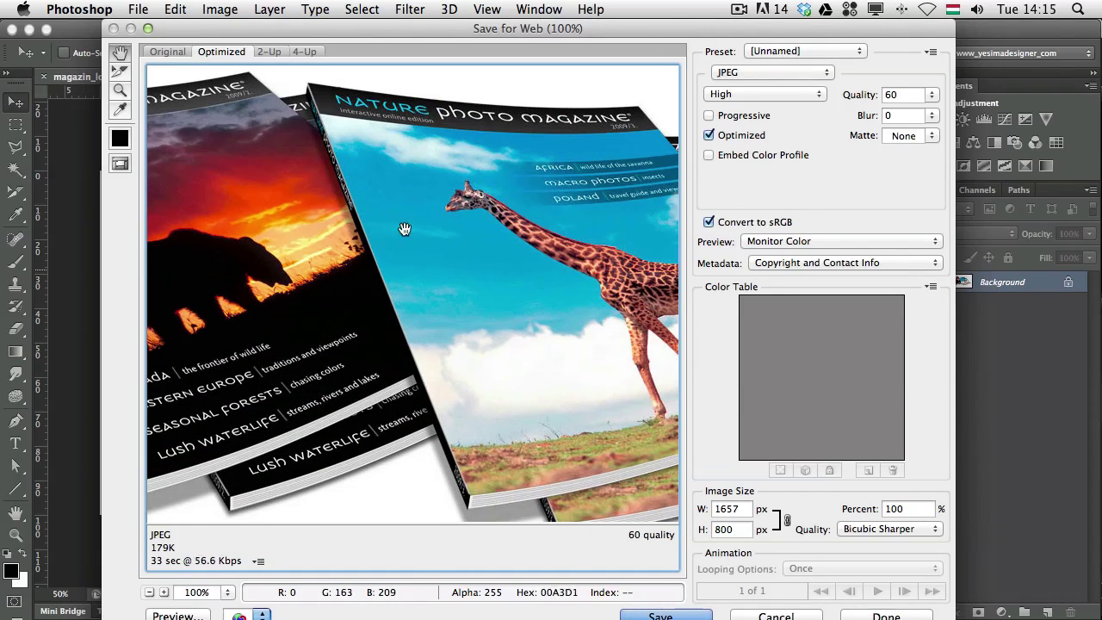
scroll(404, 228, right, 3)
scroll(405, 229, up, 2)
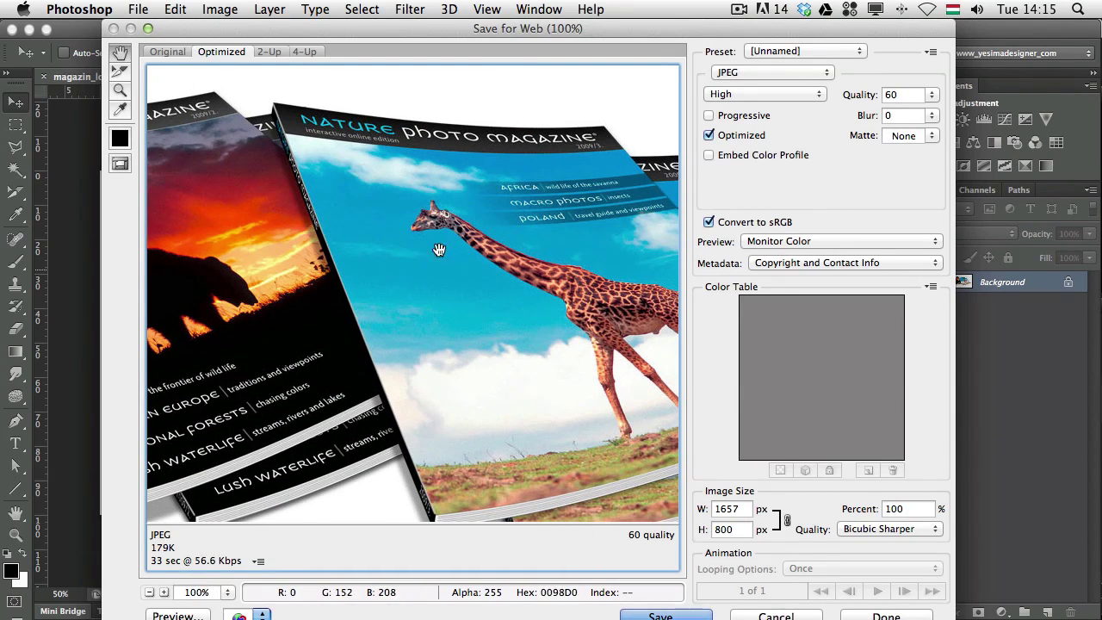
scroll(517, 307, right, 3)
scroll(517, 307, down, 1)
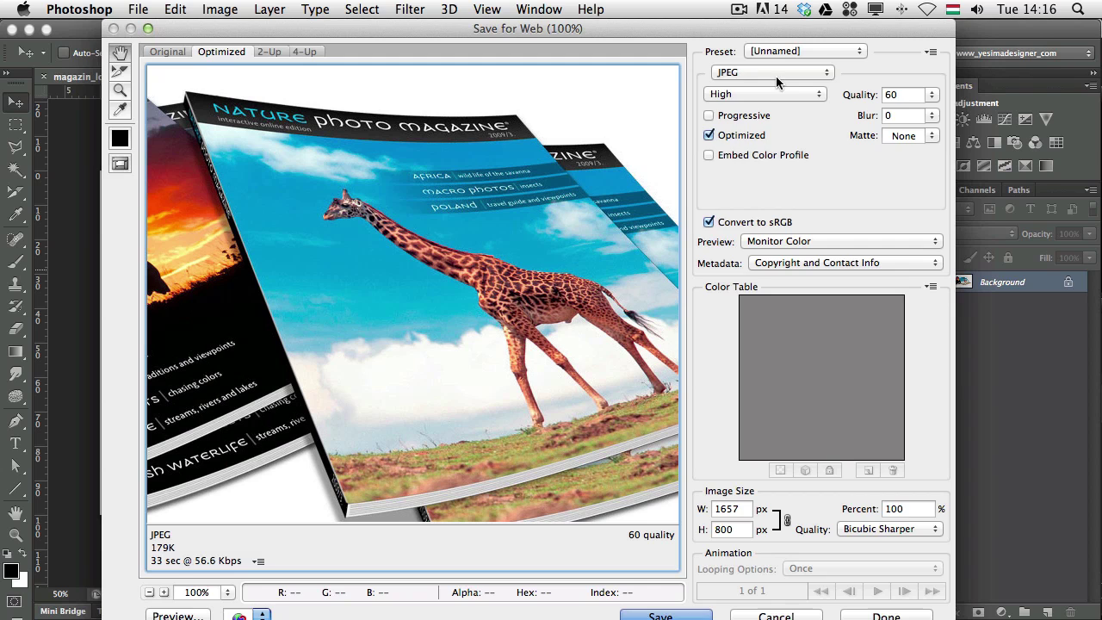
- Try the Maximum preset and scrubbed Quality values, ending at Low, quality 18 (66.62K)
click(758, 96)
click(742, 123)
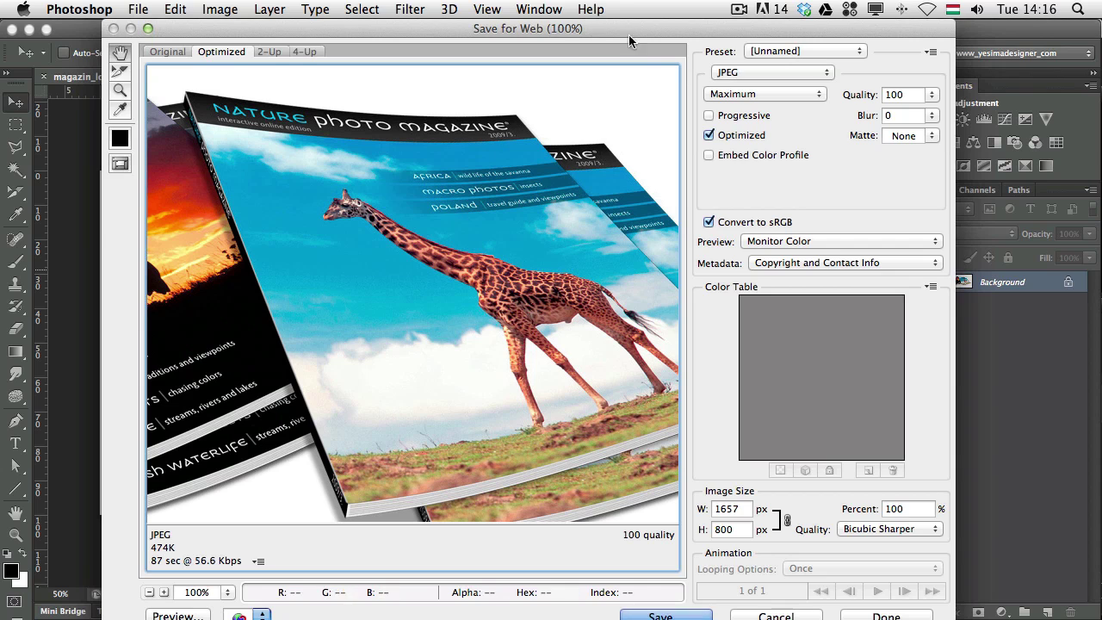
click(762, 94)
key(Escape)
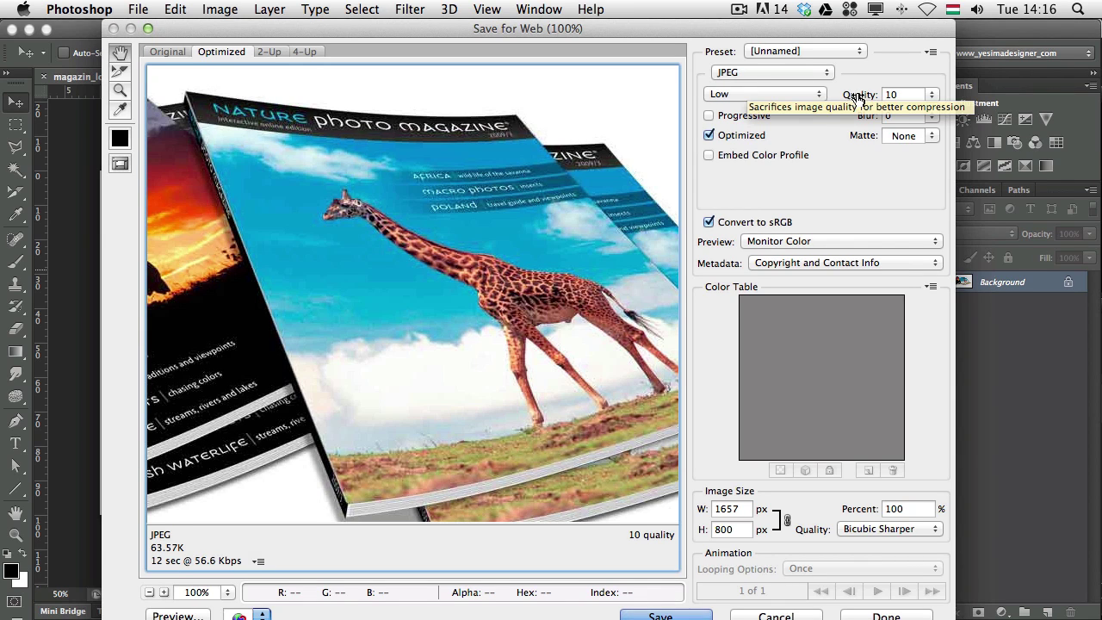
mouse_move(857, 97)
mouse_down()
mouse_move(905, 96)
mouse_move(852, 97)
mouse_up()
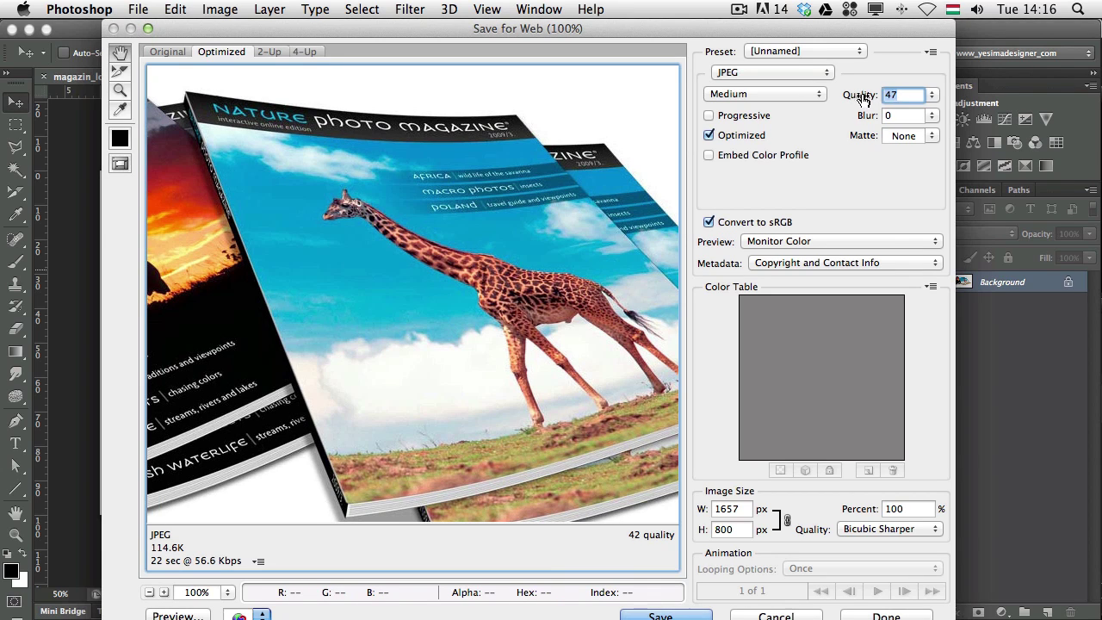
drag(863, 99, 819, 95)
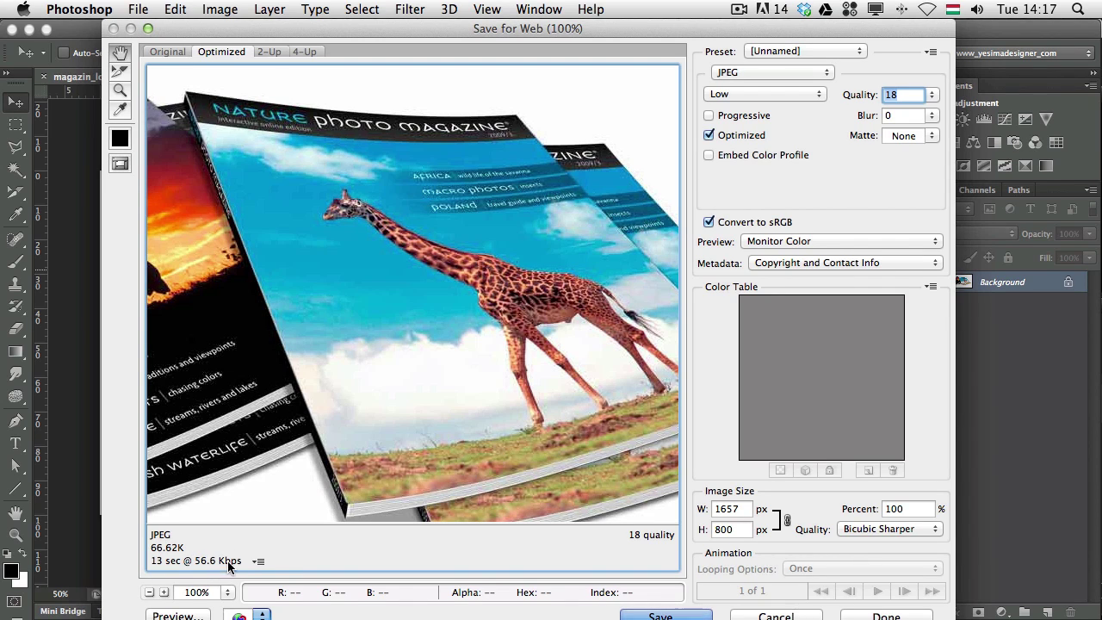
- Estimate download time at 1 Mbps Cable and raise JPEG quality to 100 (474K)
click(257, 560)
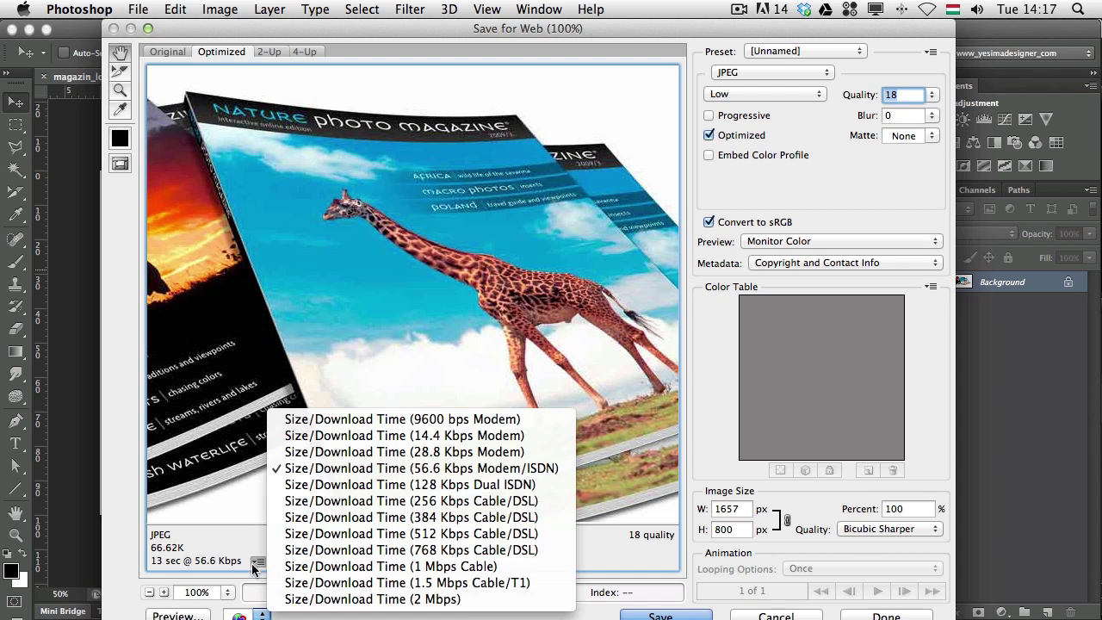
click(355, 566)
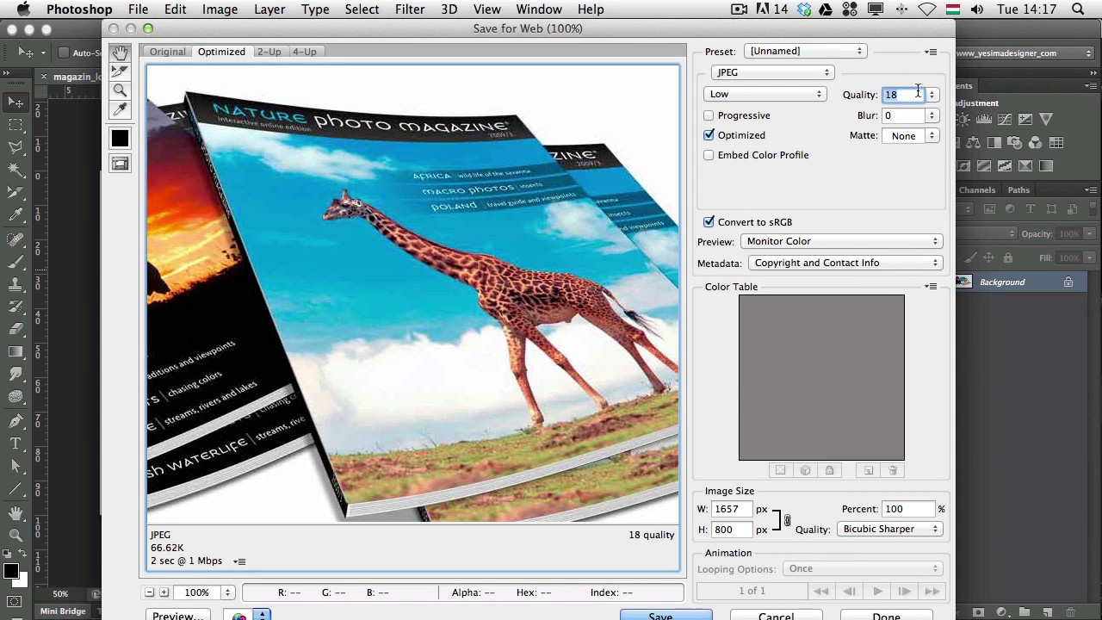
drag(857, 101, 1006, 102)
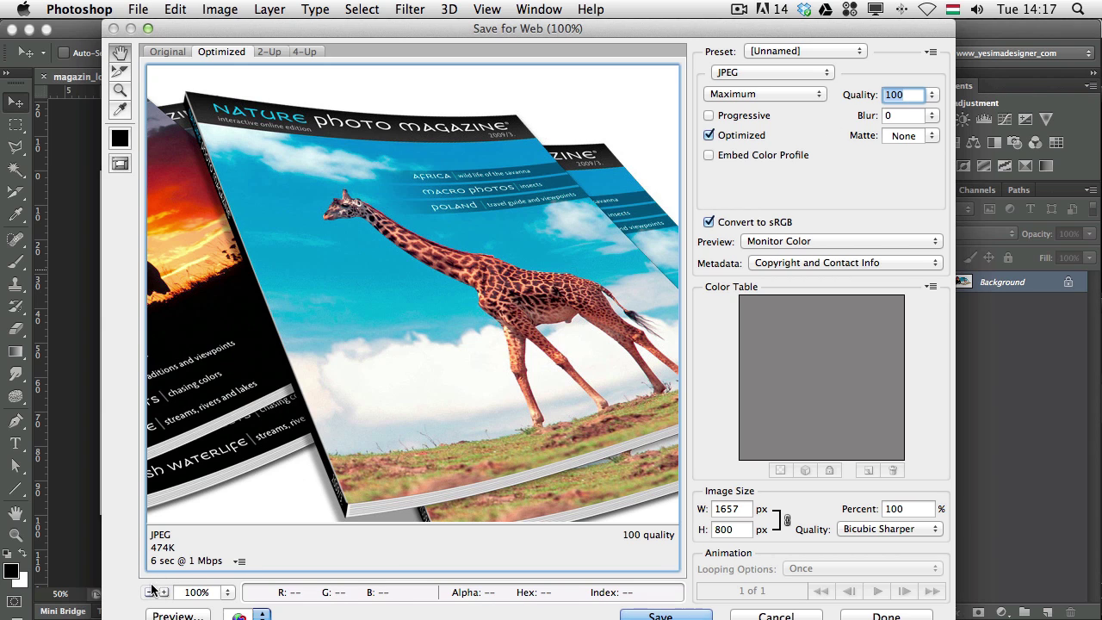
- Toggle between Original and Optimized views, then switch to 2-Up comparing 3.79M with 474K
click(167, 52)
click(216, 52)
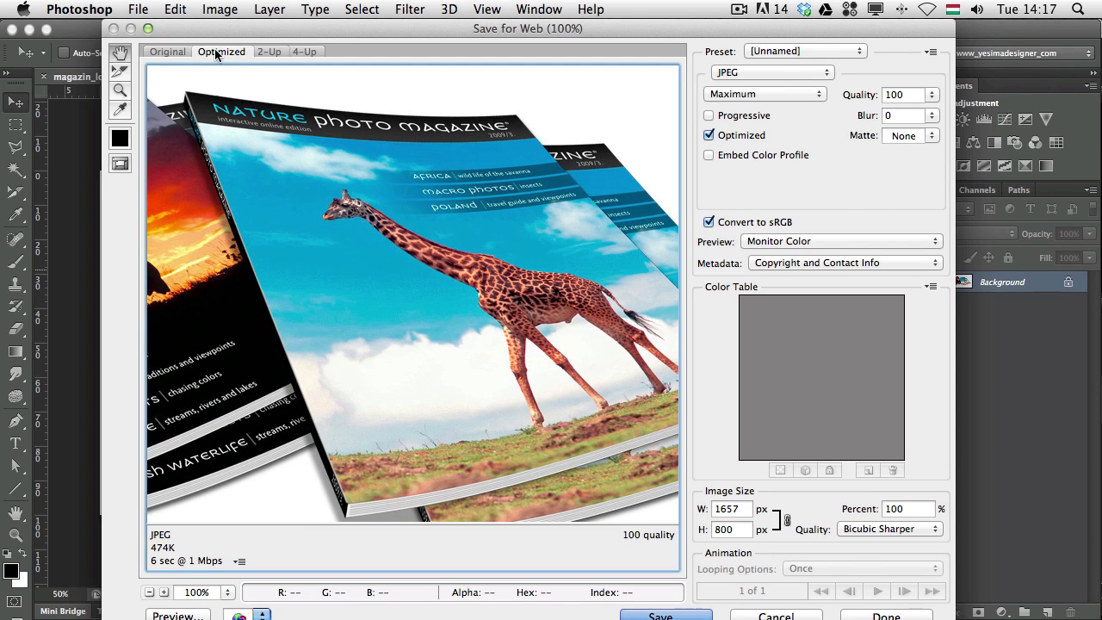
click(167, 53)
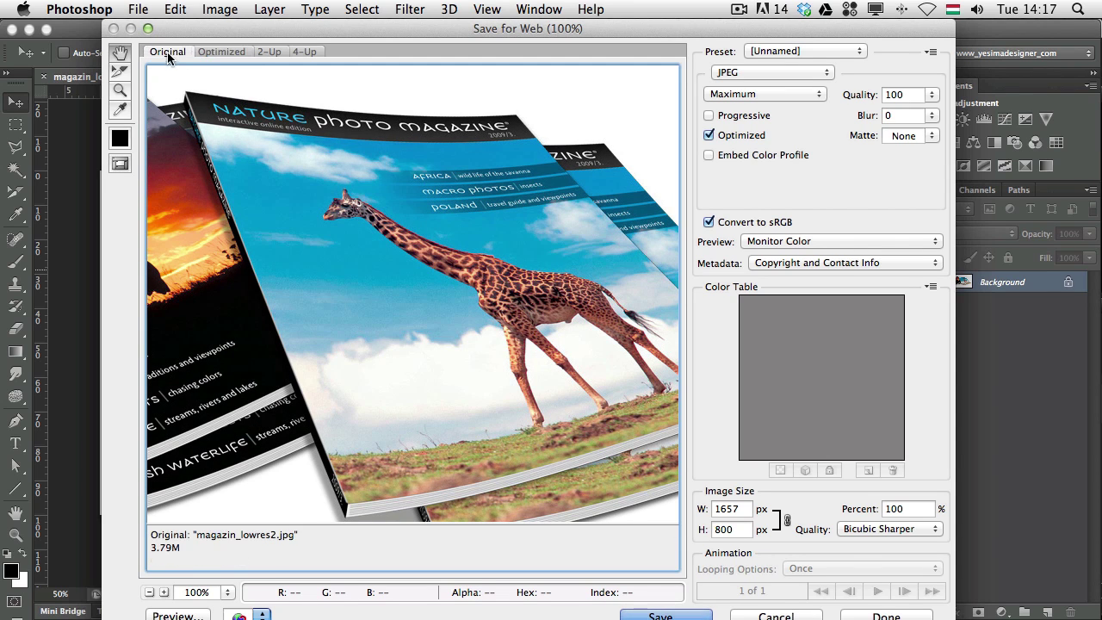
click(223, 53)
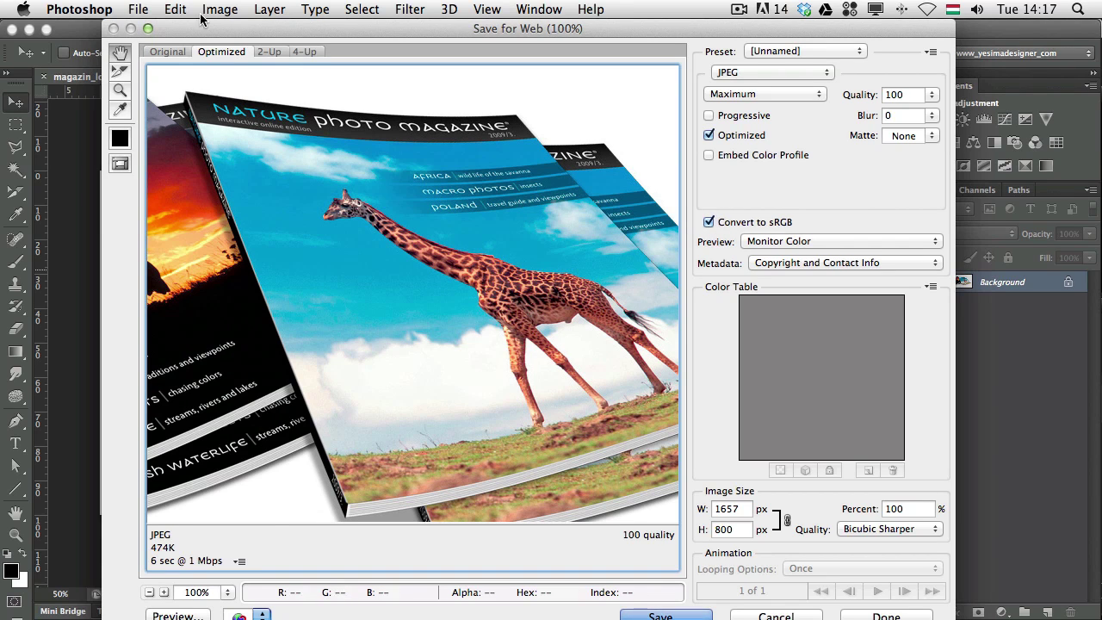
click(172, 53)
click(219, 54)
click(169, 53)
click(222, 52)
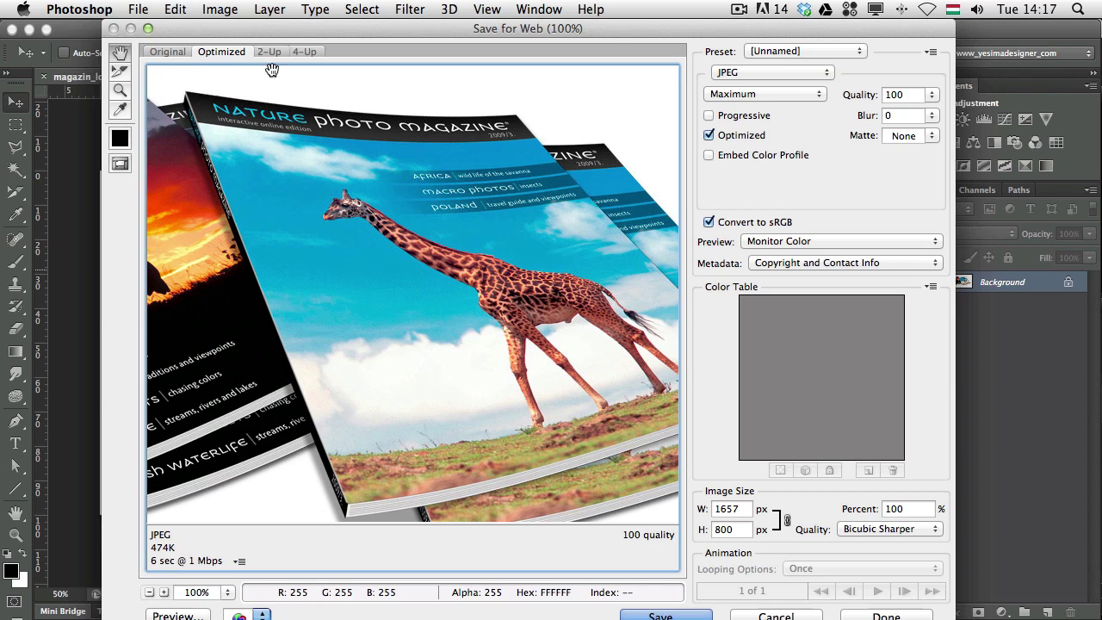
click(269, 52)
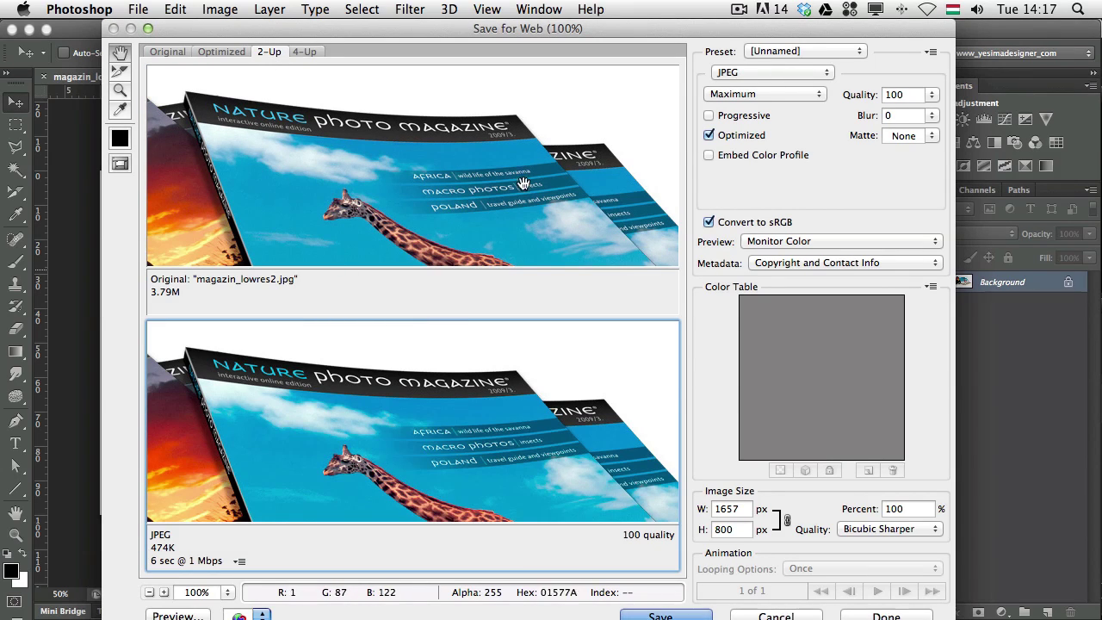
- Lower JPEG quality to 25 (88.17K) and zoom both panes to 200% on the giraffe
drag(863, 94, 802, 102)
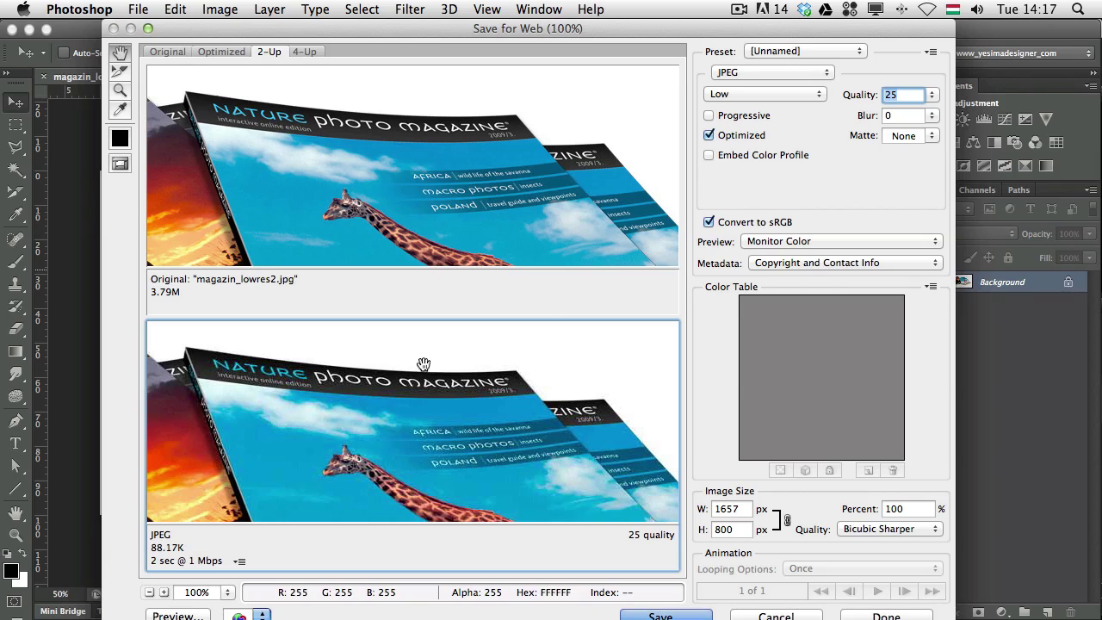
drag(423, 364, 379, 303)
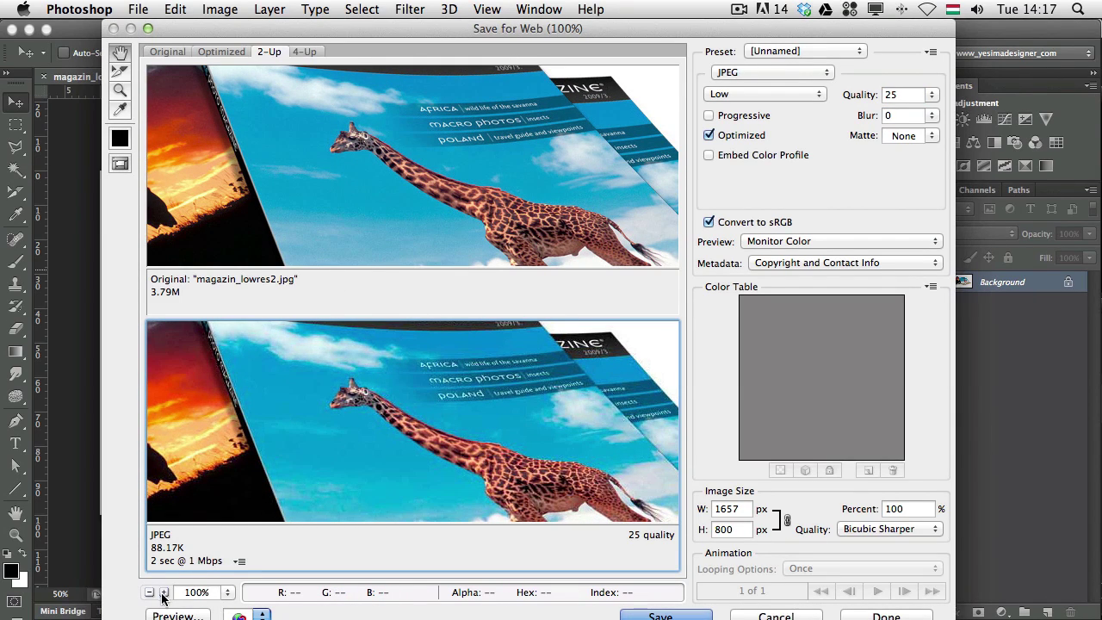
drag(372, 249, 350, 360)
click(385, 473)
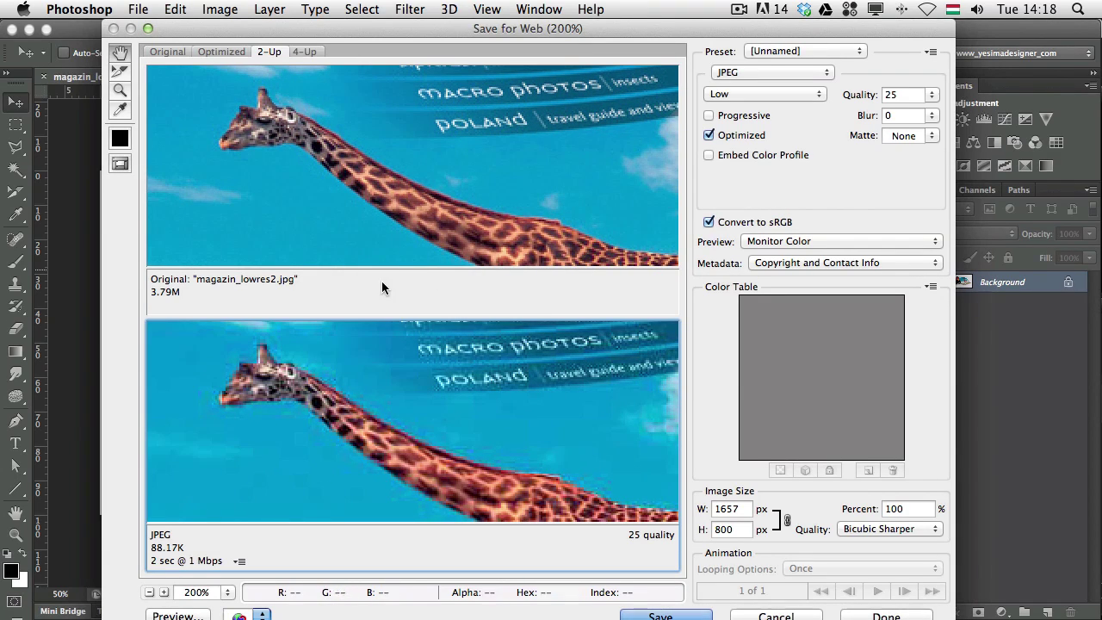
click(470, 139)
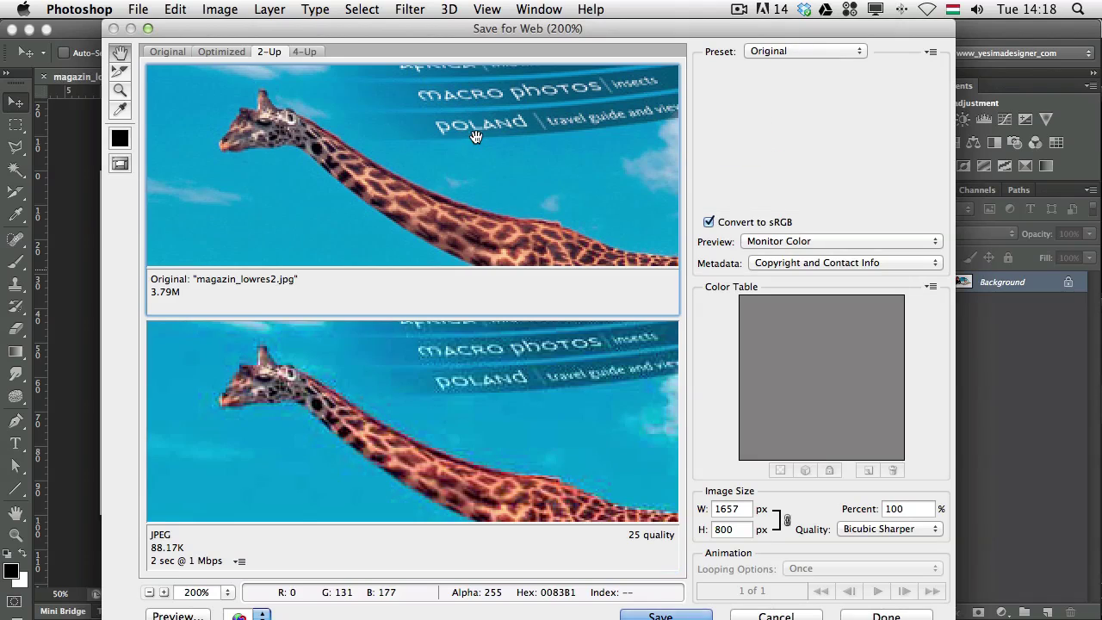
- Switch the top preview to PNG-24, trying the PNG-8 128 Dithered preset first
click(774, 52)
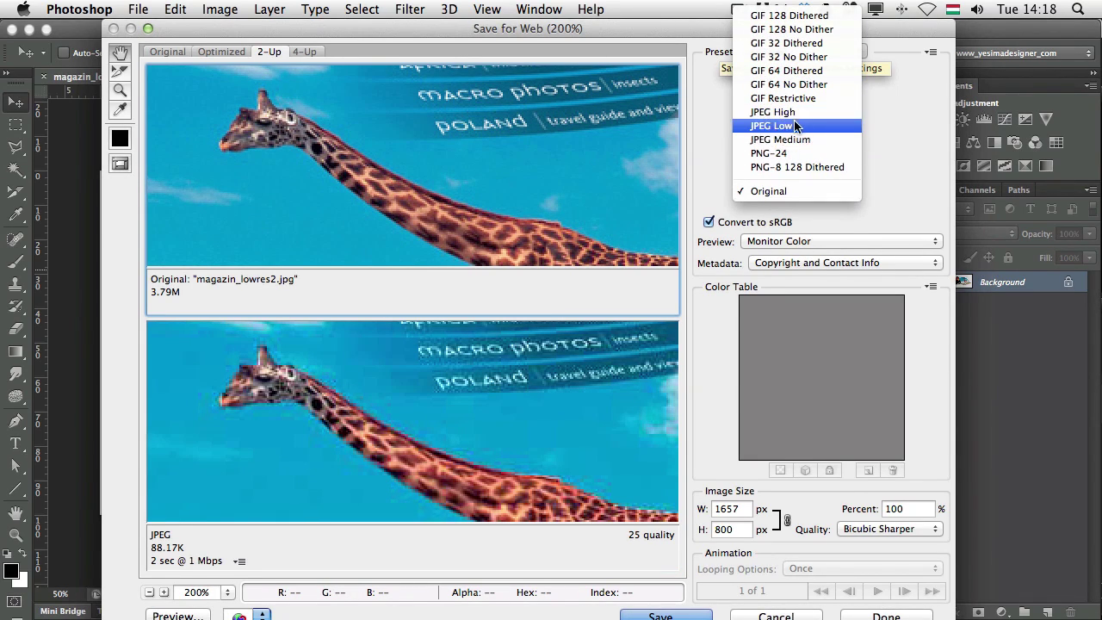
click(775, 167)
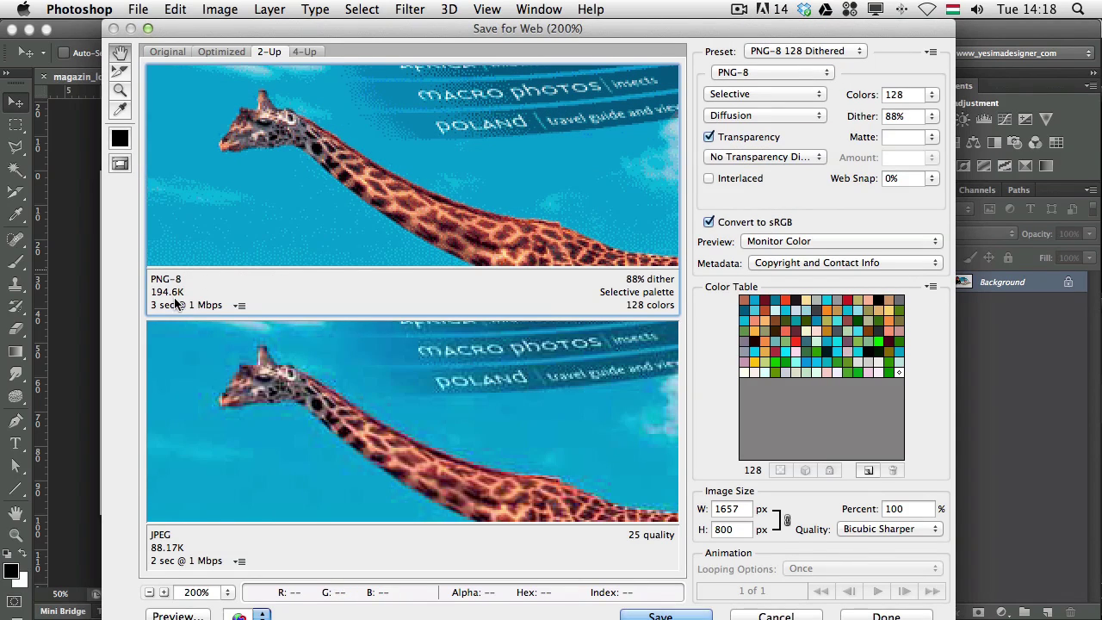
click(217, 400)
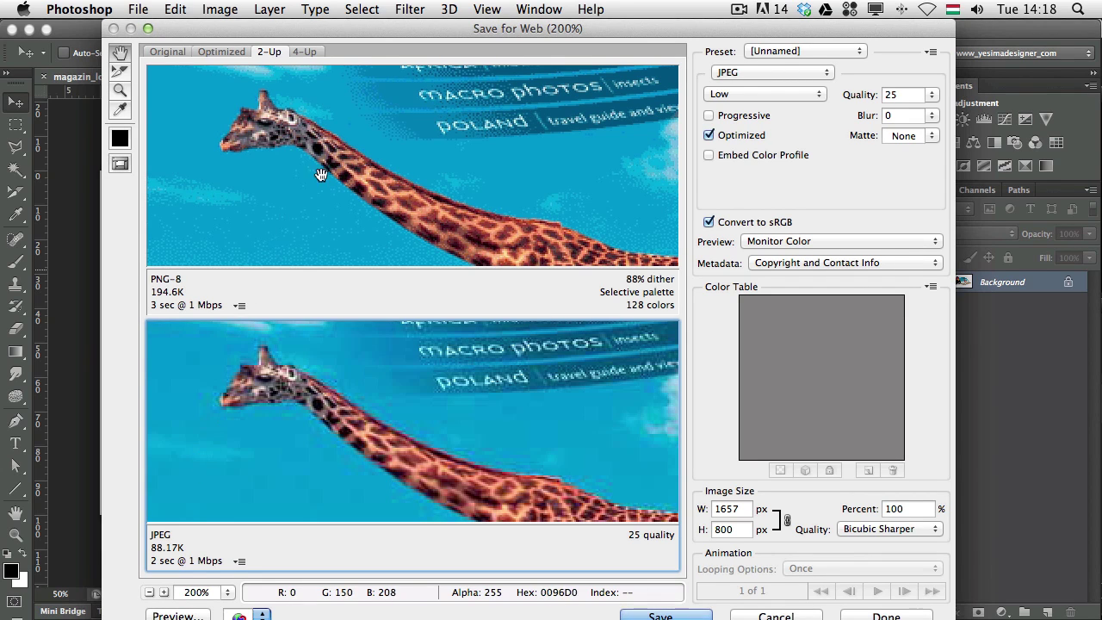
click(369, 237)
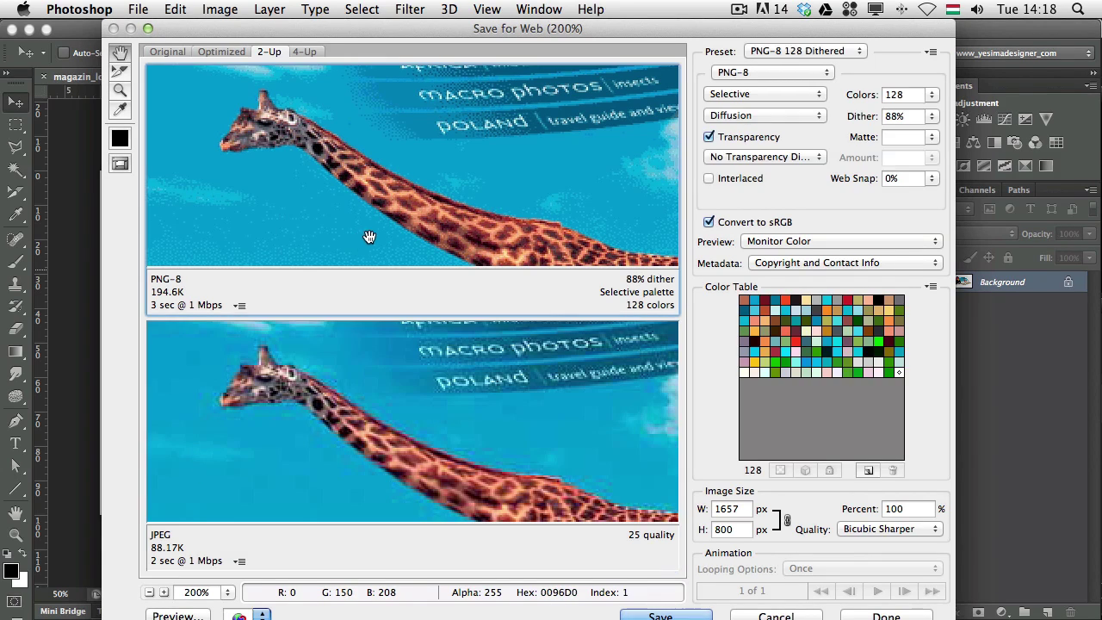
click(733, 74)
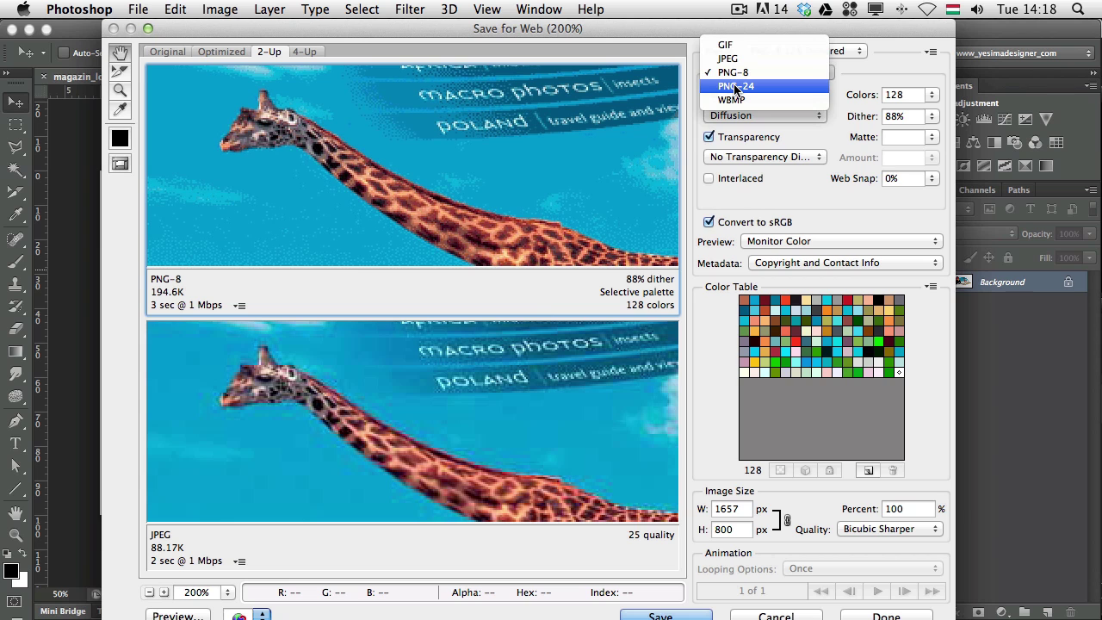
key(Escape)
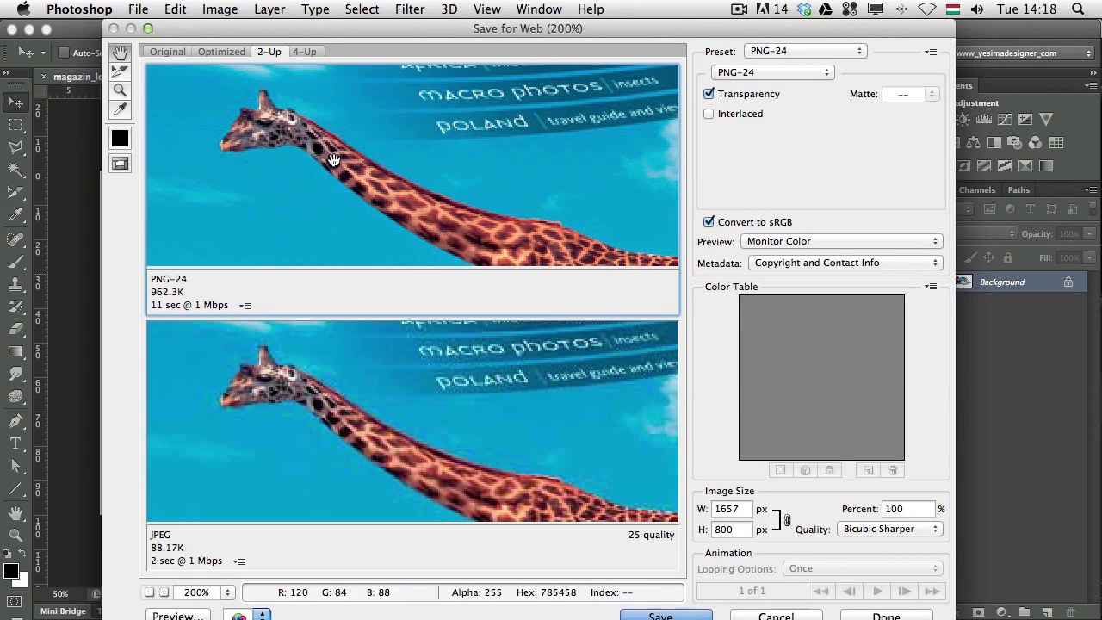
- Set the JPEG preview back to quality 100 and compare it with the 962.3K PNG-24
click(327, 388)
drag(327, 389, 329, 402)
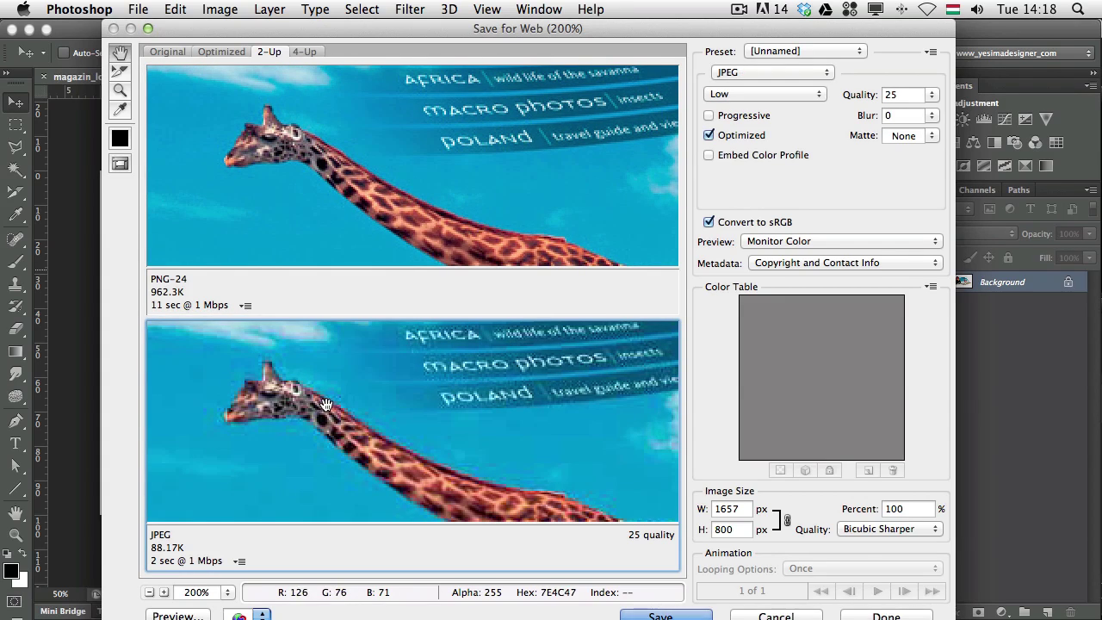
double_click(895, 94)
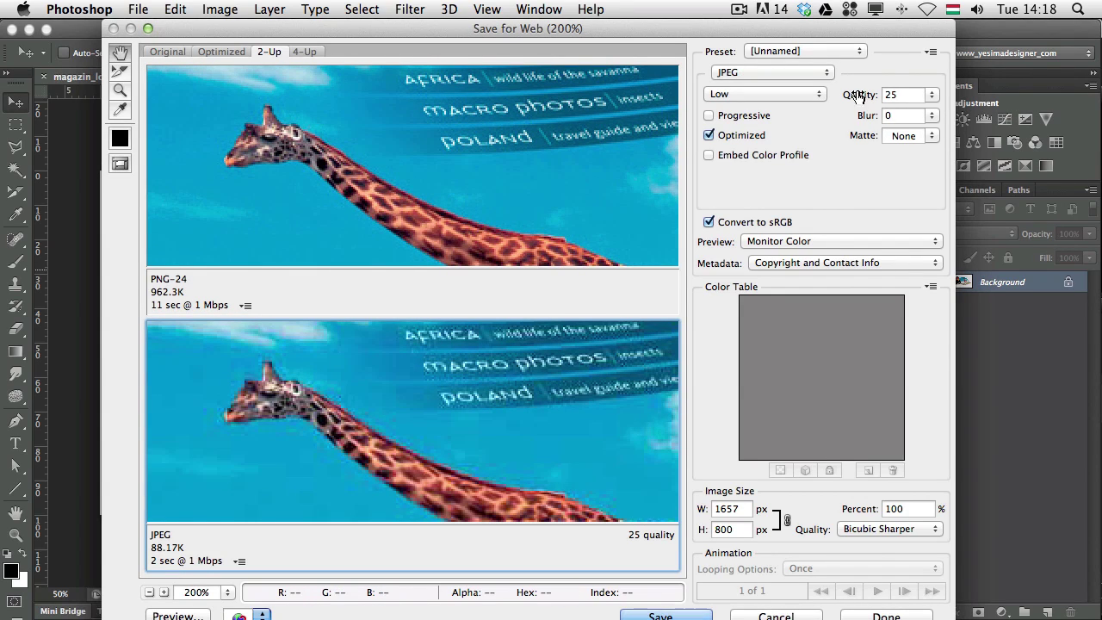
text(100)
key(Return)
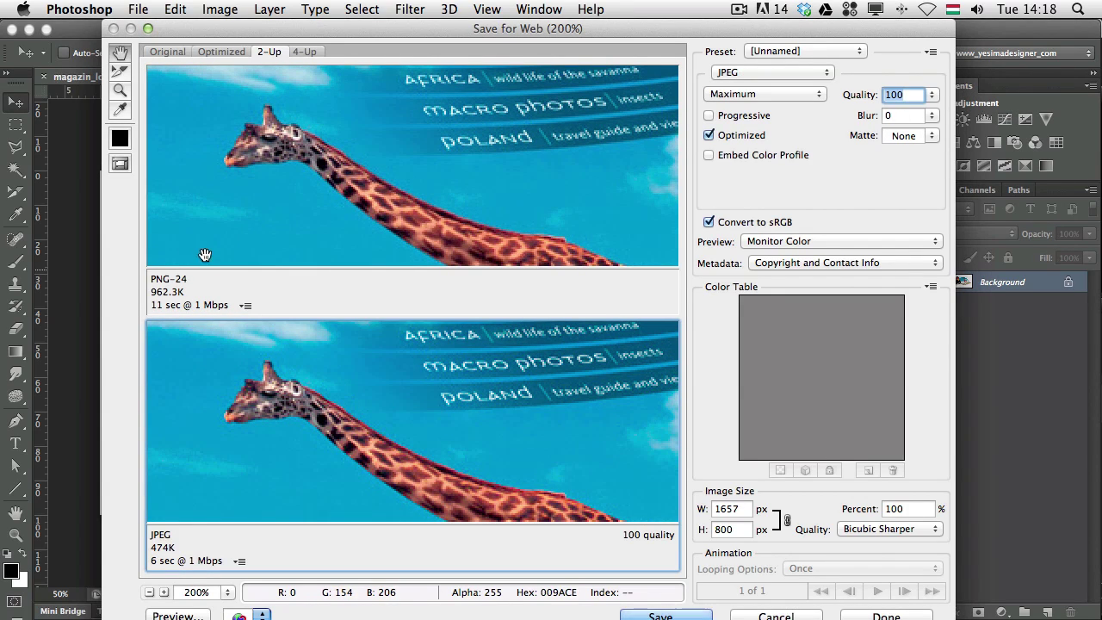
click(242, 255)
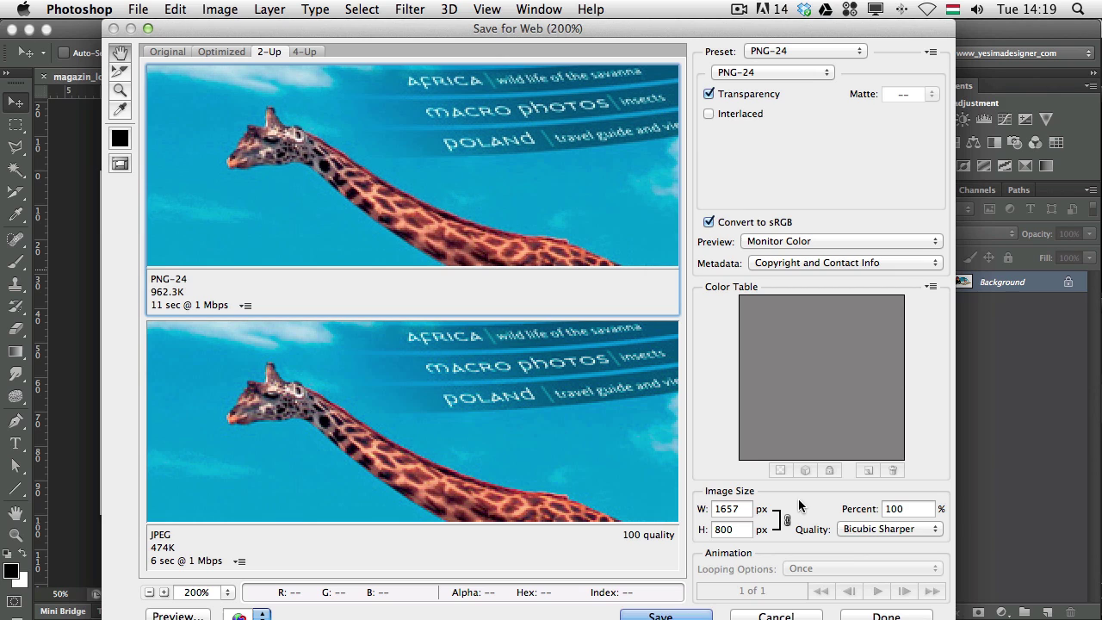
- Resize the export to 50% (829 × 400 px, JPEG 177.6K) and view previews at 100%
double_click(902, 508)
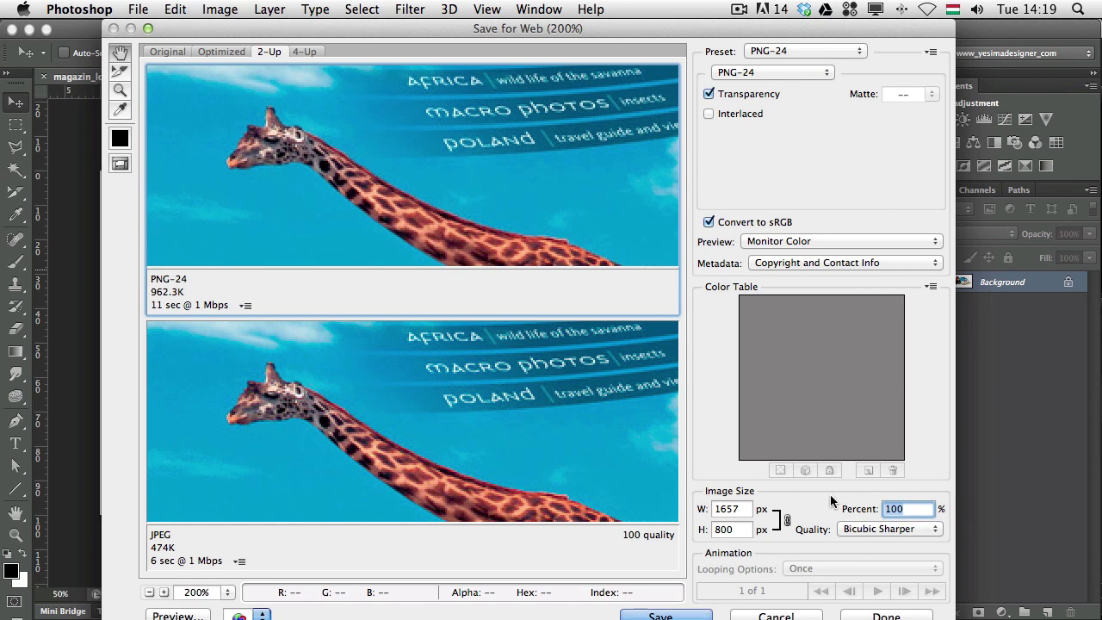
text(50)
click(736, 529)
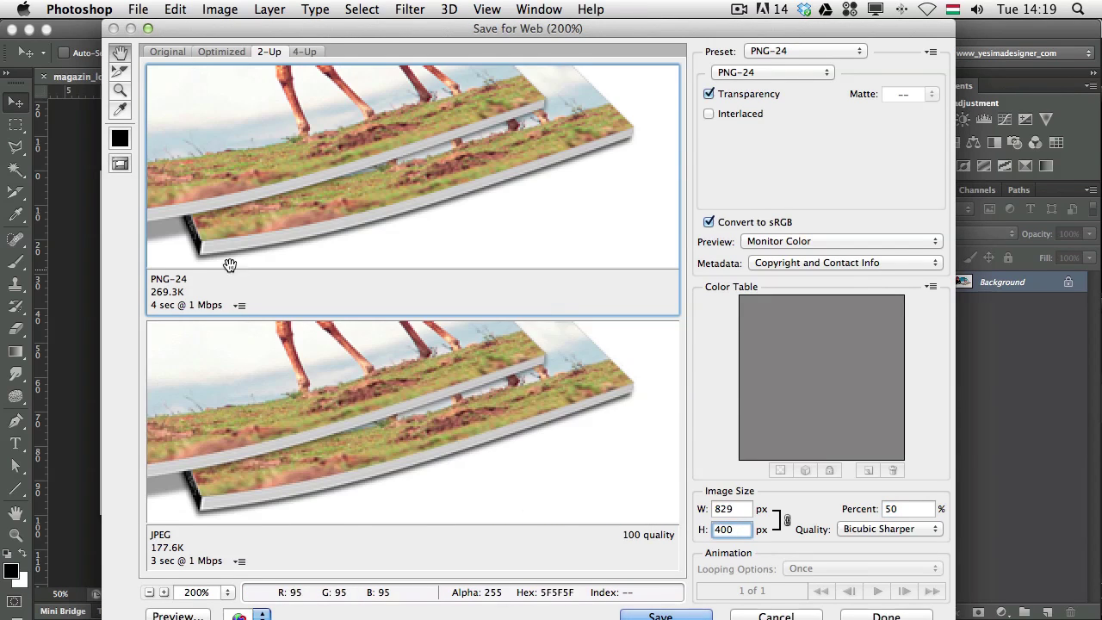
drag(284, 362, 405, 439)
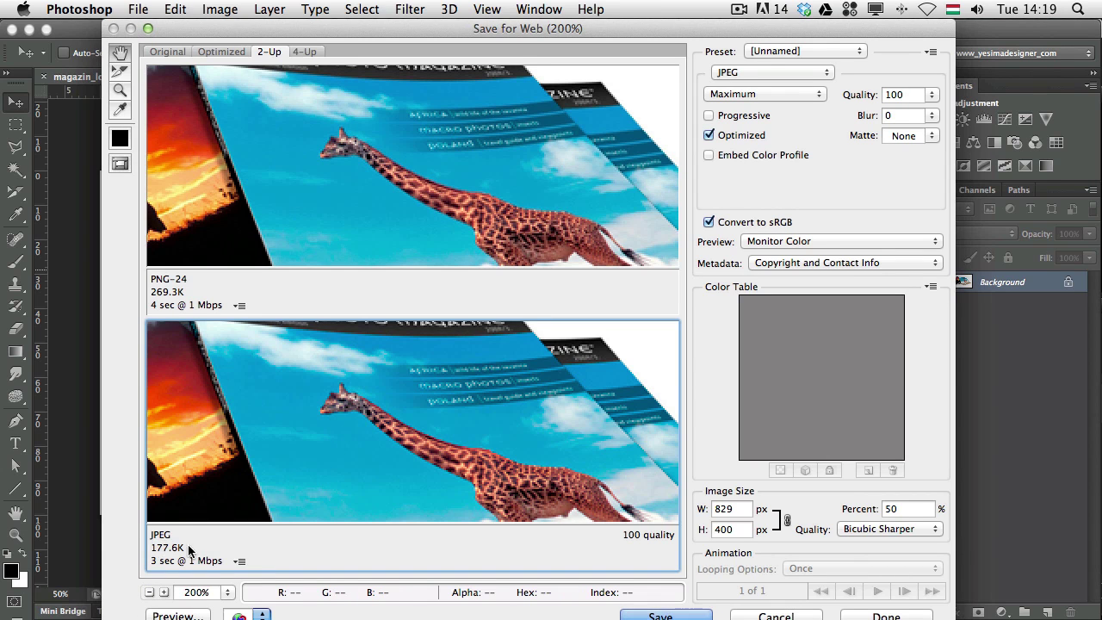
click(149, 592)
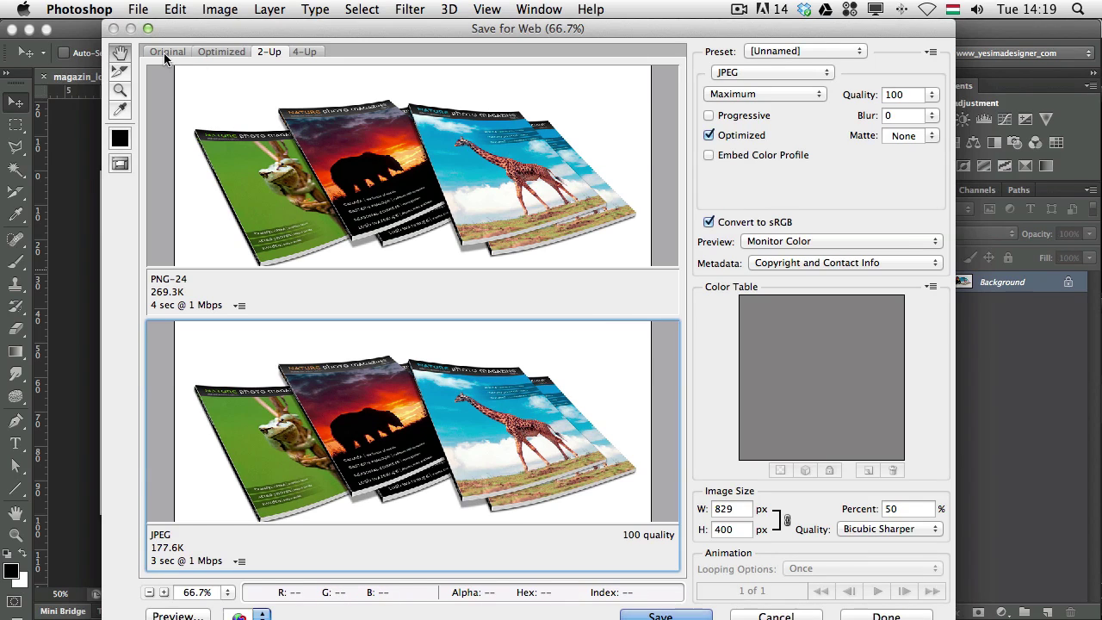
- Turn on Progressive for the quality-100 JPEG, shrinking it from 177.6K to 166K
click(165, 52)
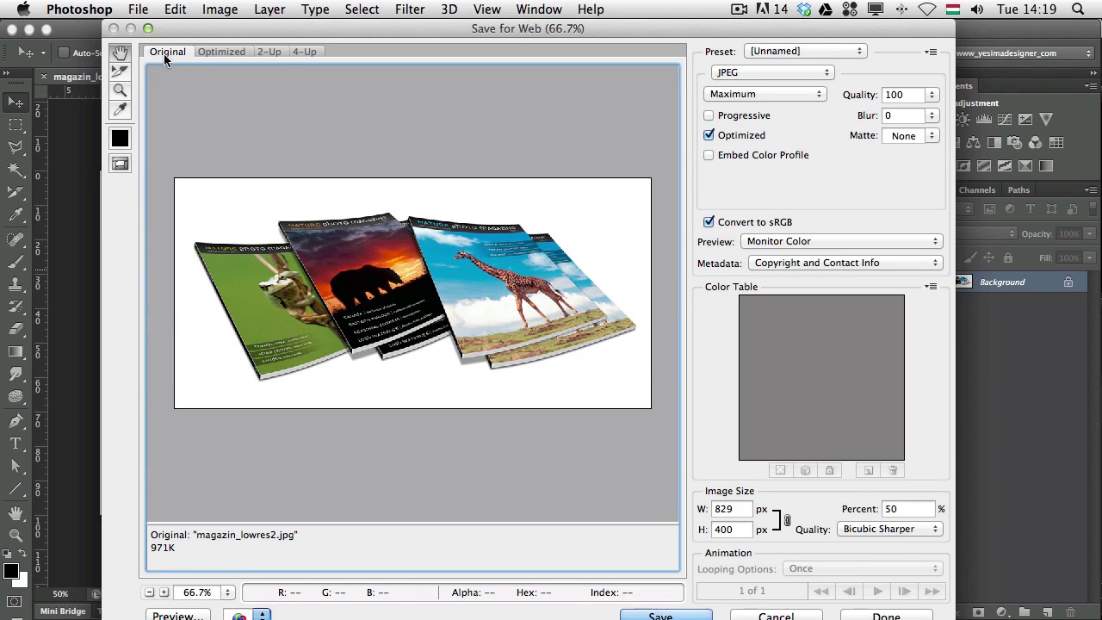
click(707, 115)
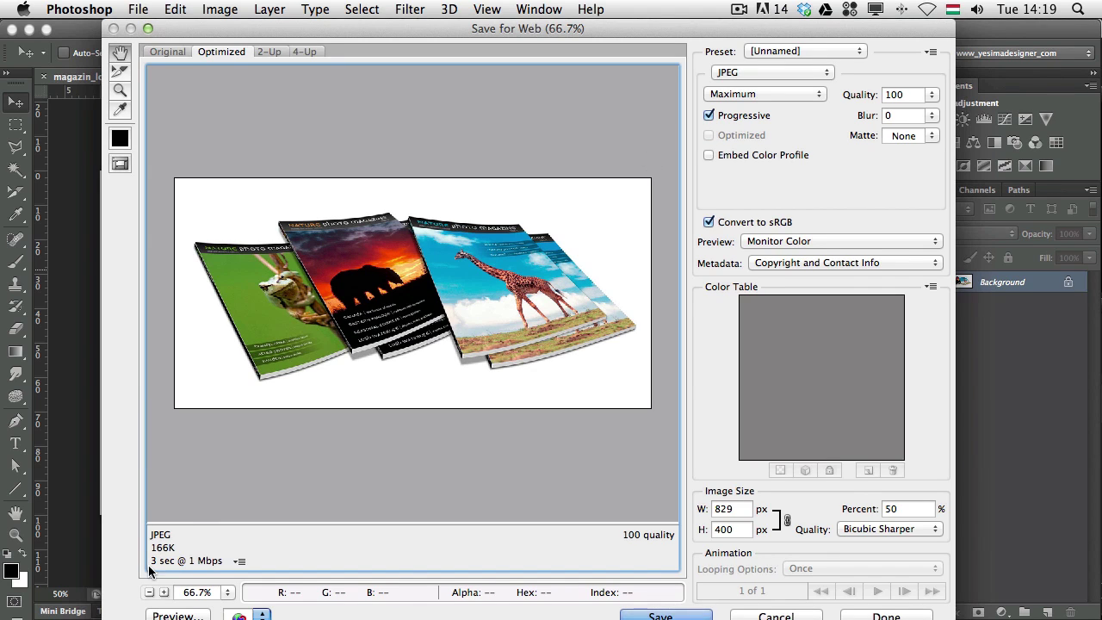
click(708, 115)
click(708, 116)
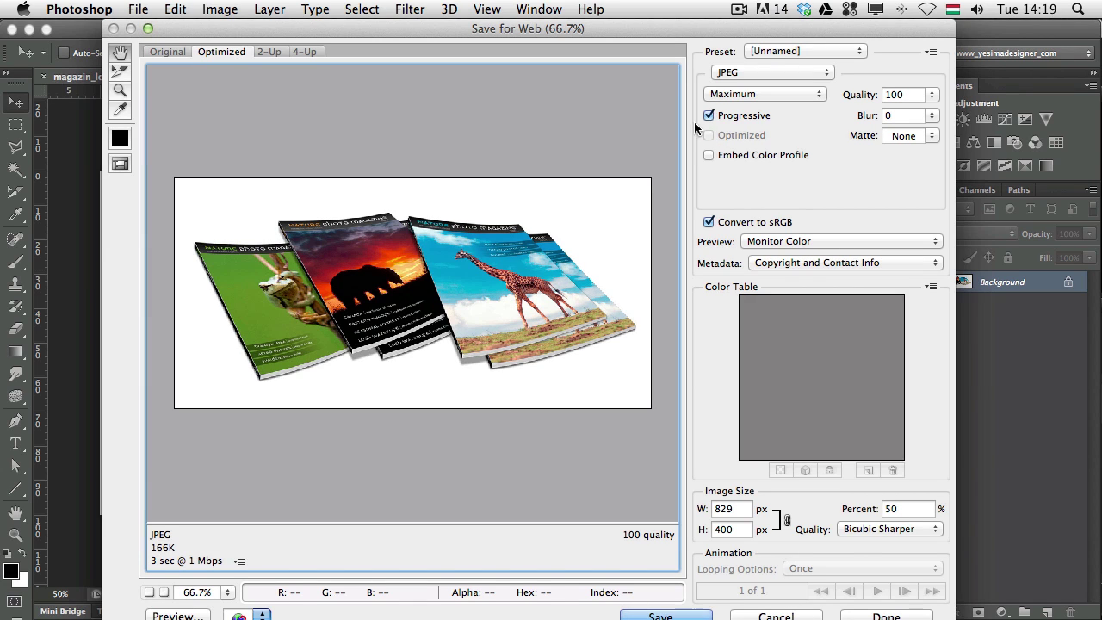
click(185, 615)
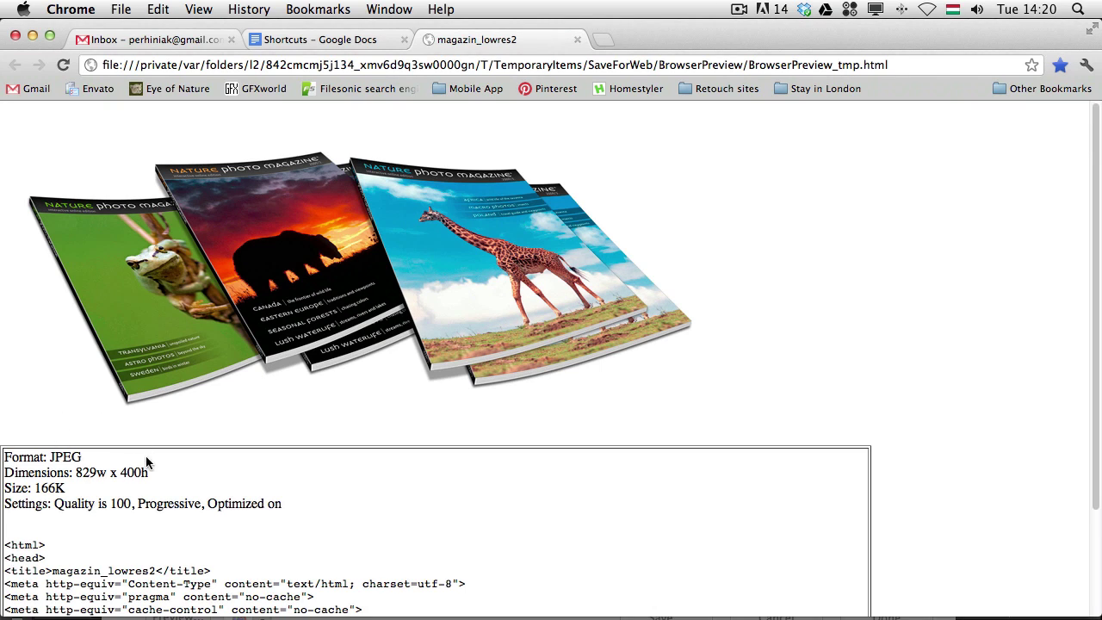
key(super+Tab)
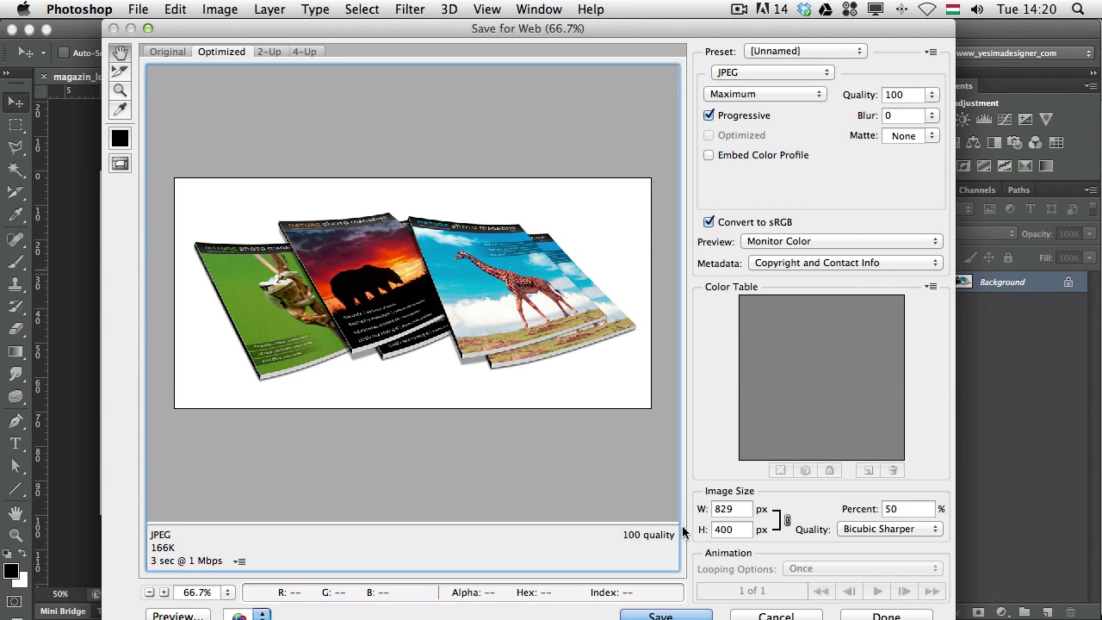
- Dismiss Save for Web with Esc, returning to the magazin_lowres2.jpg document
key(Escape)
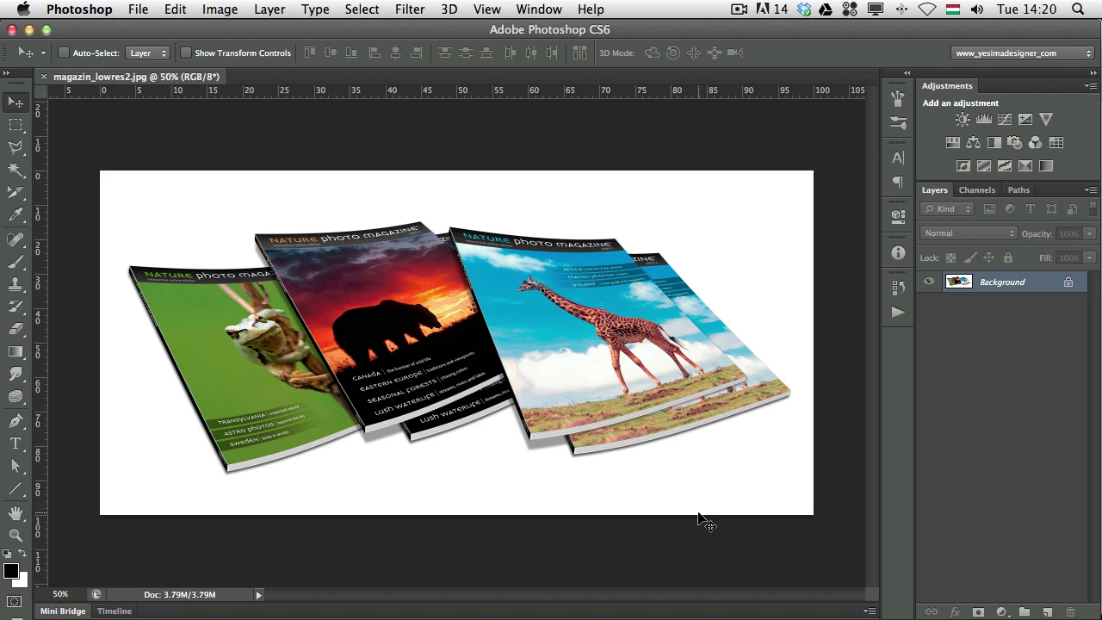